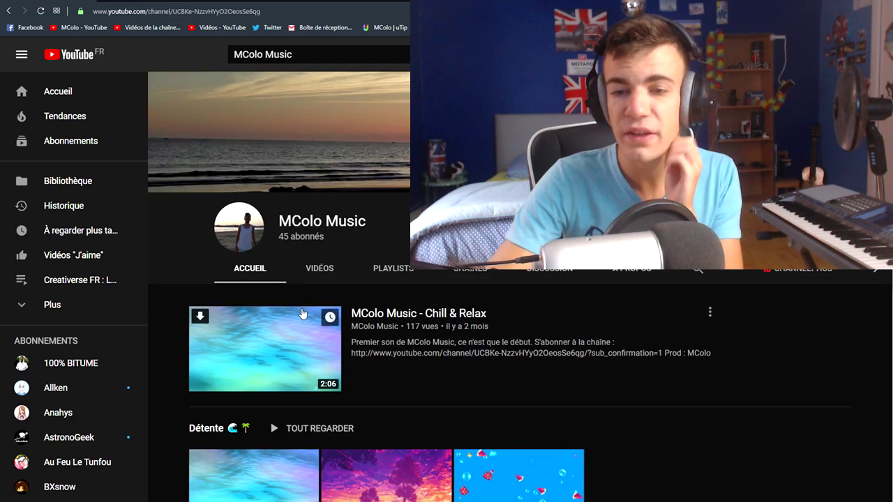
# Step: Browse the video sections on the MColo Music channel page and go back to the search results
pyautogui.scroll(-3, 307, 317)
pyautogui.scroll(1, 404, 370)
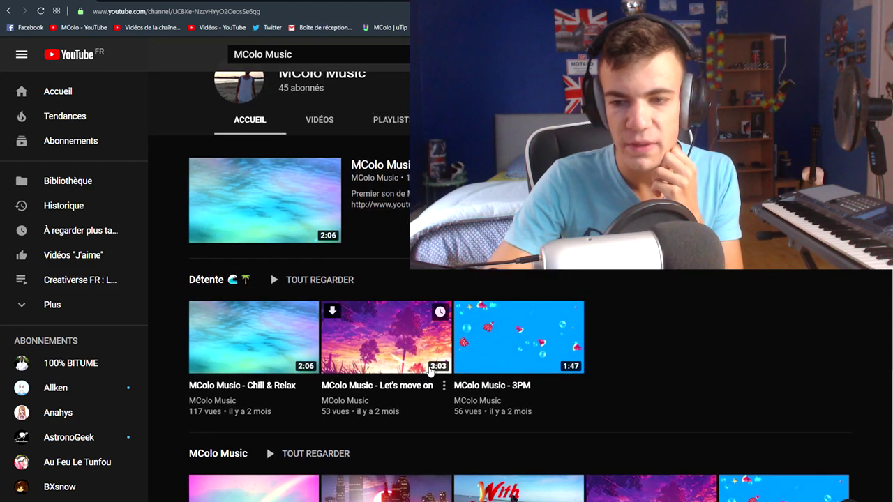
pyautogui.scroll(-2, 818, 362)
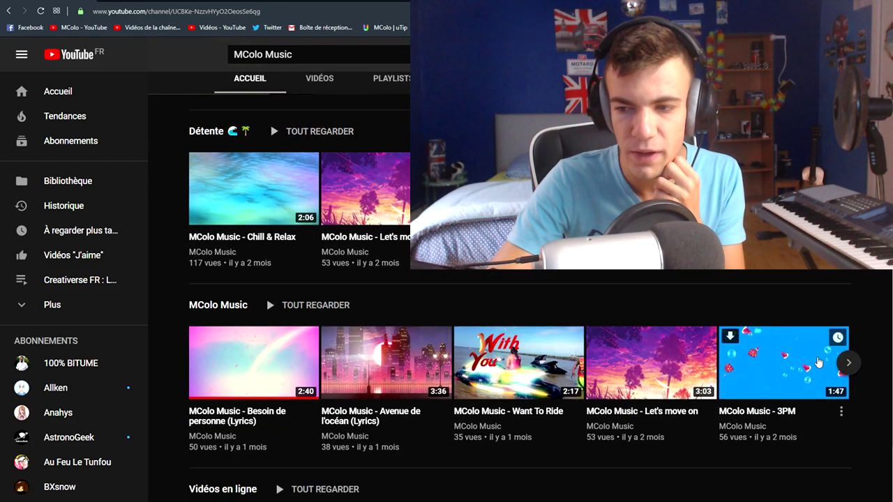
pyautogui.scroll(4, 278, 380)
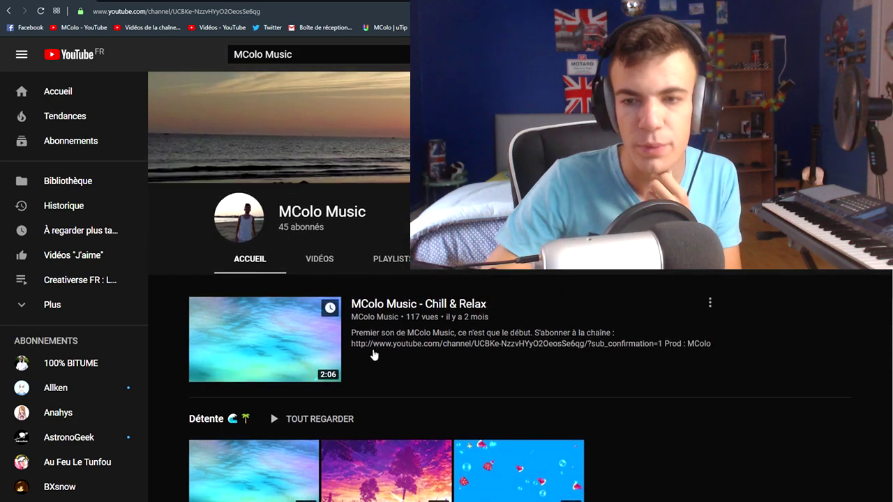
pyautogui.hotkey('alt', 'Left')
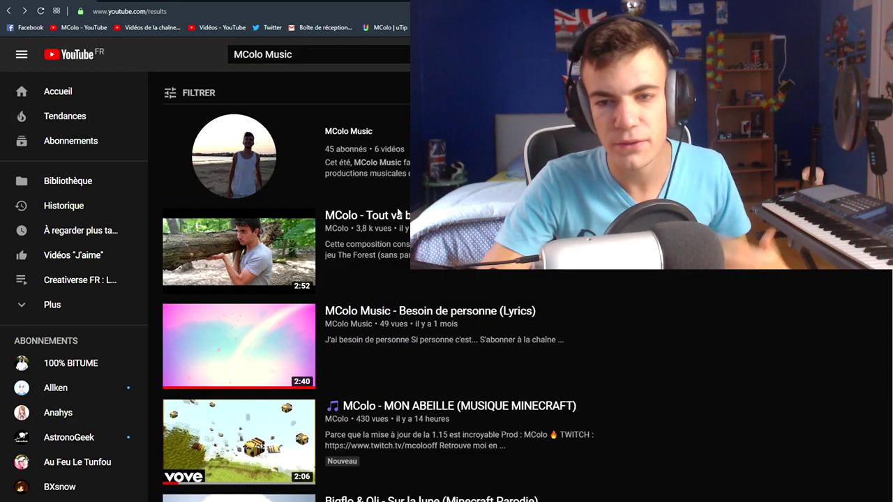
pyautogui.hotkey('alt', 'Left')
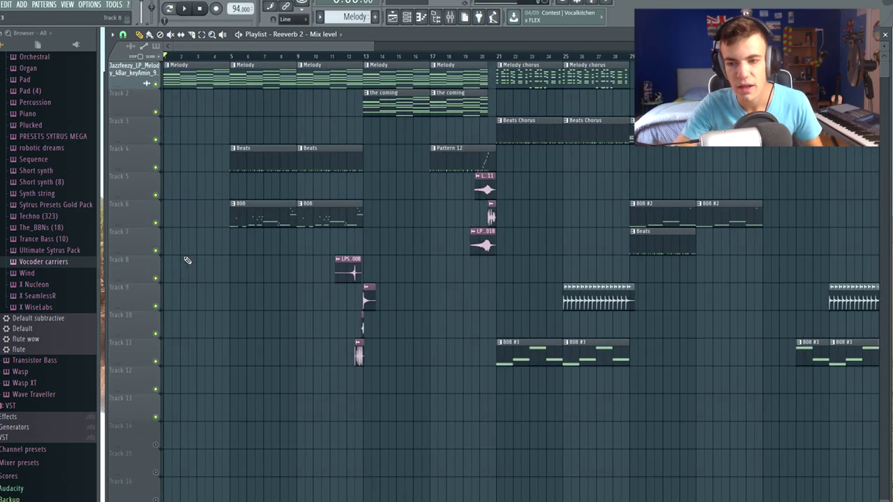
# Step: Listen to the Melody pattern's Jazz Baby part with its notes shown in the piano roll
pyautogui.scroll(1, 240, 328)
pyautogui.scroll(-2, 348, 364)
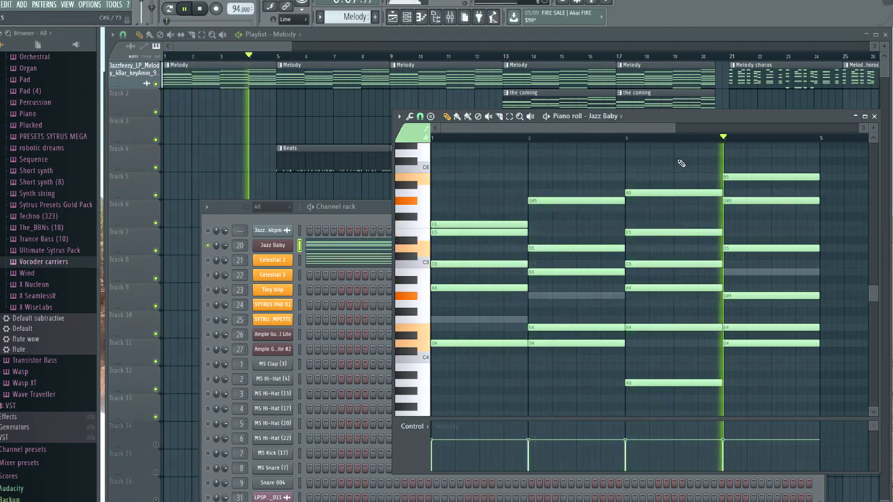
pyautogui.press('space')
# Step: Play the Celestial 2 channel on its own and examine its notes in the piano roll
pyautogui.click(300, 263)
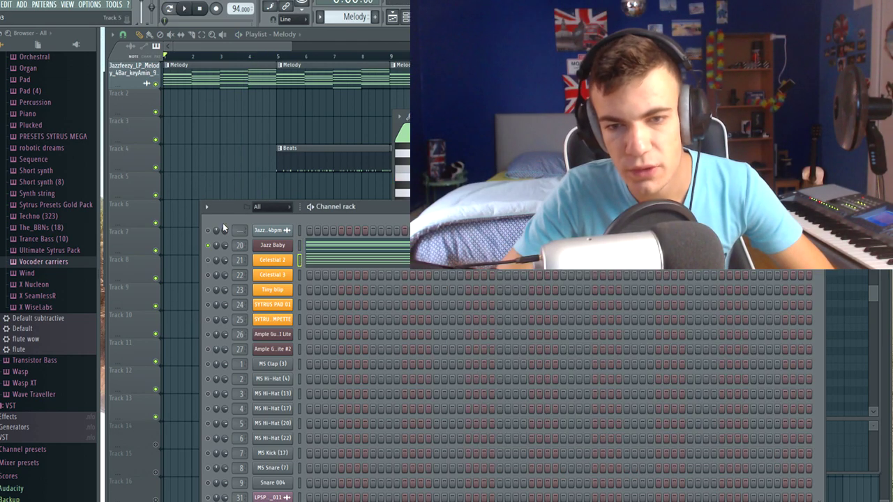
pyautogui.click(272, 260)
pyautogui.click(547, 104)
pyautogui.press('space')
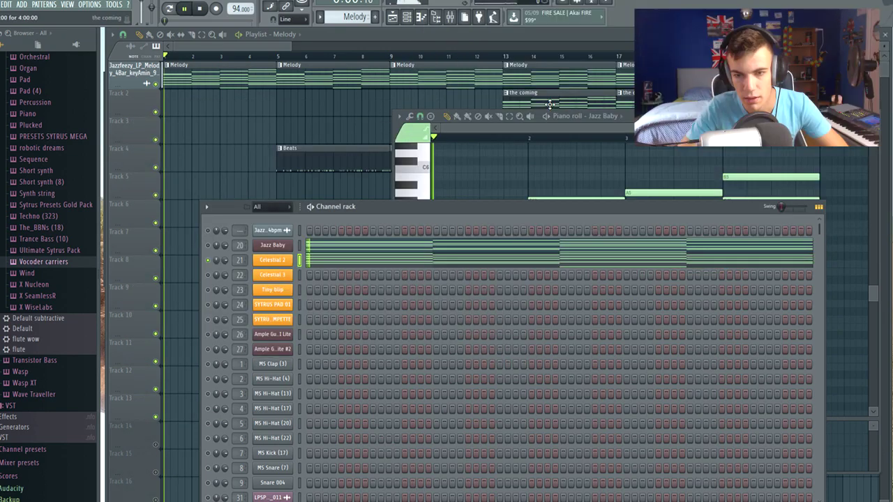
pyautogui.click(467, 260)
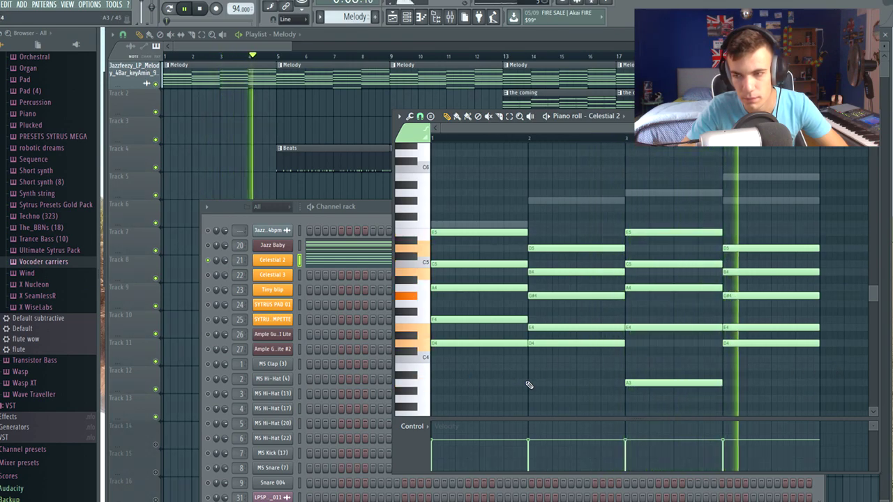
pyautogui.press('space')
pyautogui.click(873, 117)
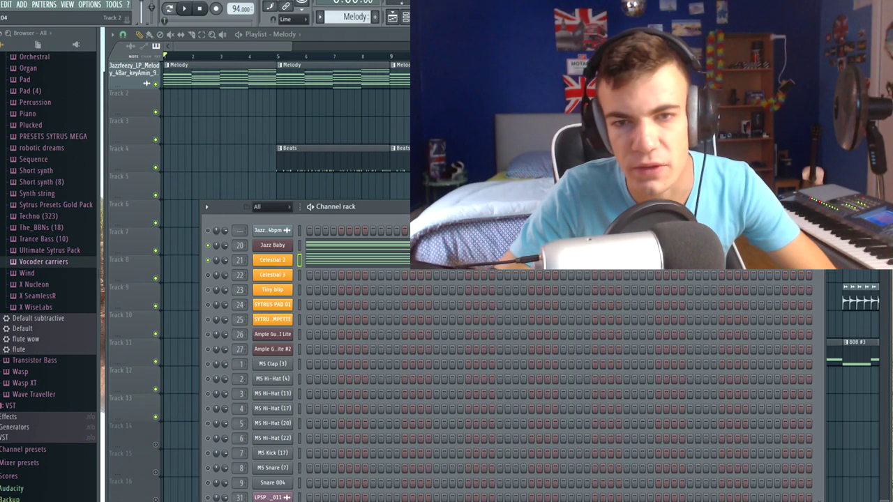
# Step: Review the Melody pattern's clips in the playlist and its instruments in the channel rack
pyautogui.press('space')
pyautogui.press('F6')
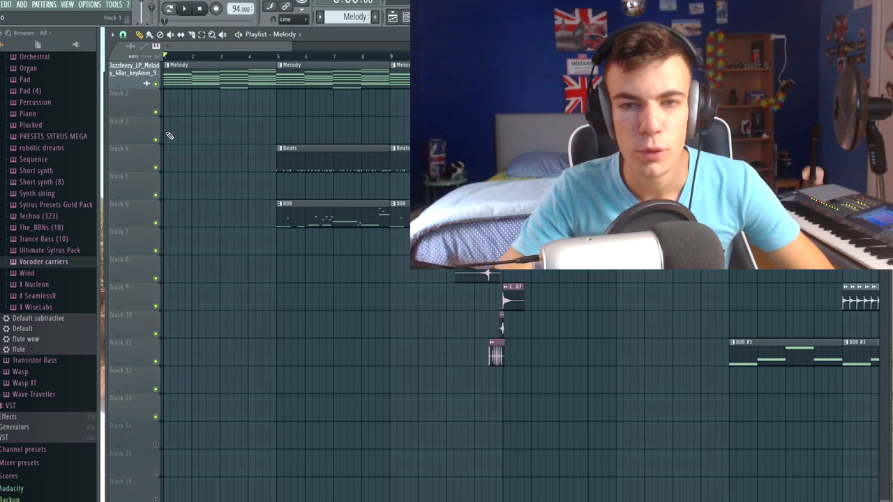
pyautogui.scroll(2, 185, 65)
pyautogui.scroll(-2, 188, 64)
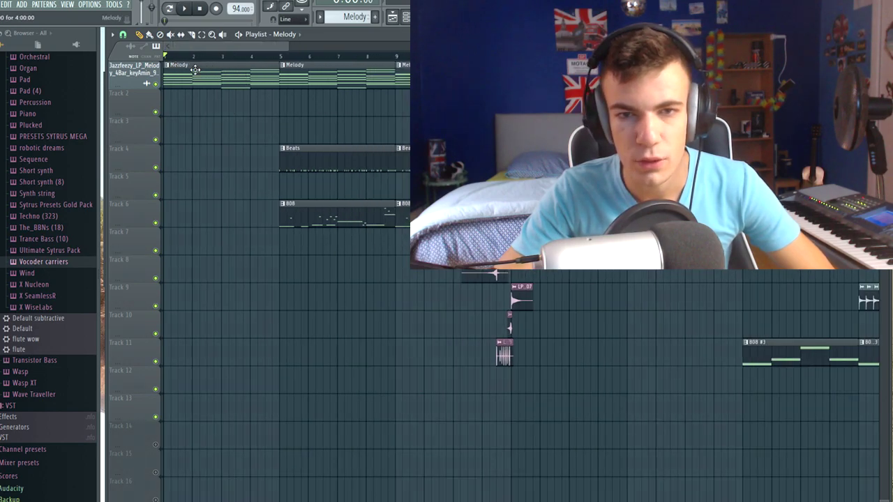
pyautogui.click(405, 19)
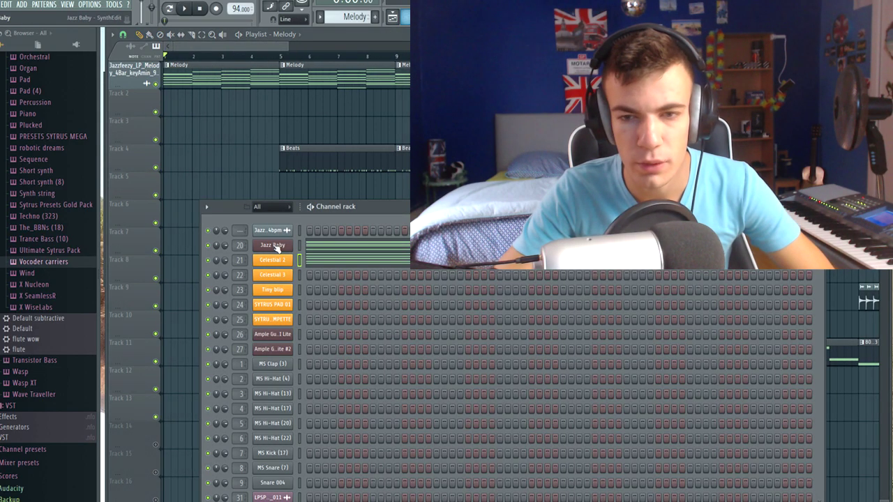
pyautogui.click(200, 82)
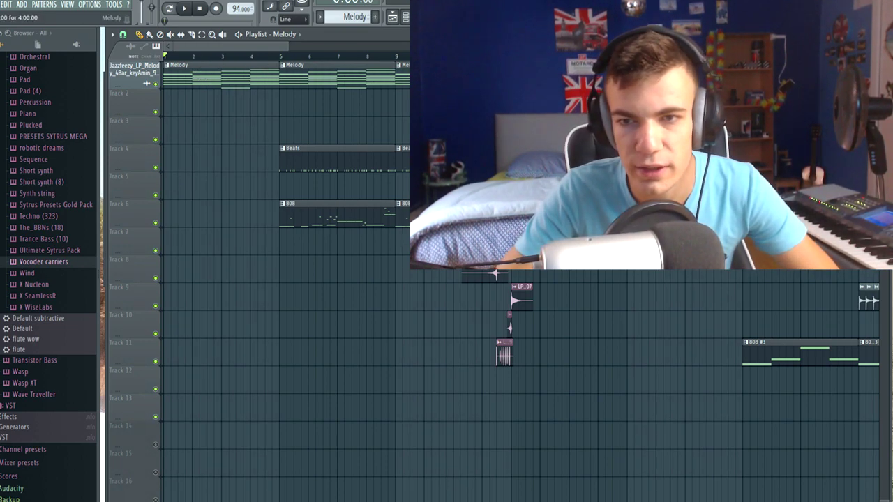
# Step: Examine the Beats pattern's drum steps and play it with the Melody from bar 5, other tracks muted
pyautogui.scroll(3, 279, 311)
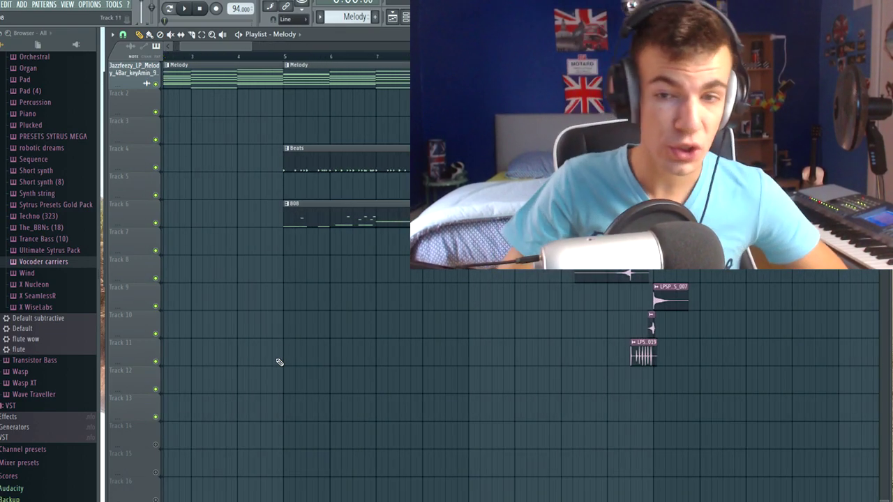
pyautogui.scroll(-2, 353, 275)
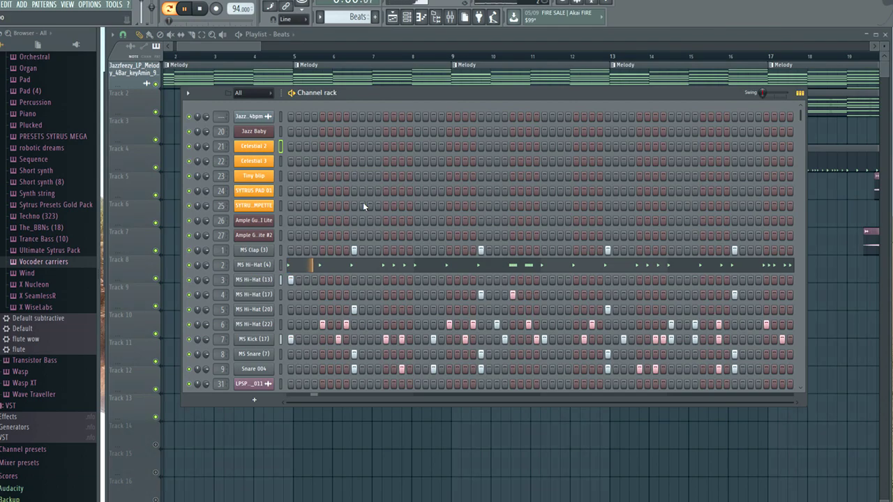
pyautogui.scroll(-2, 526, 224)
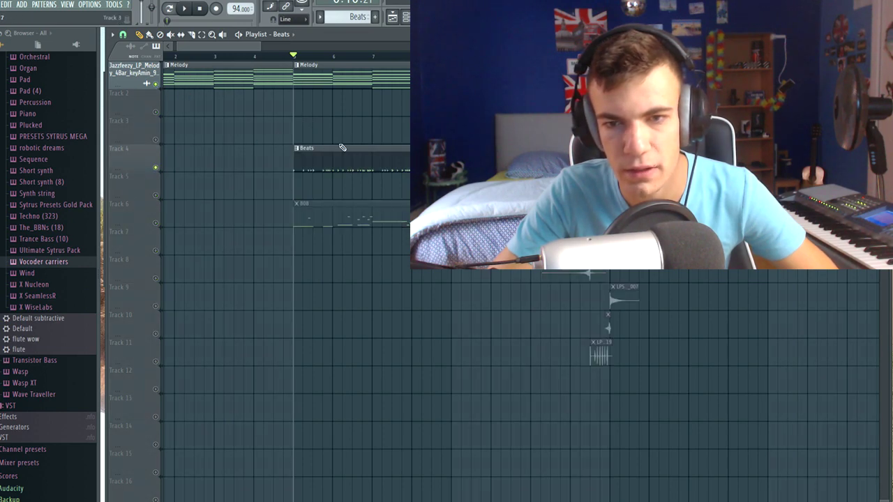
pyautogui.press('space')
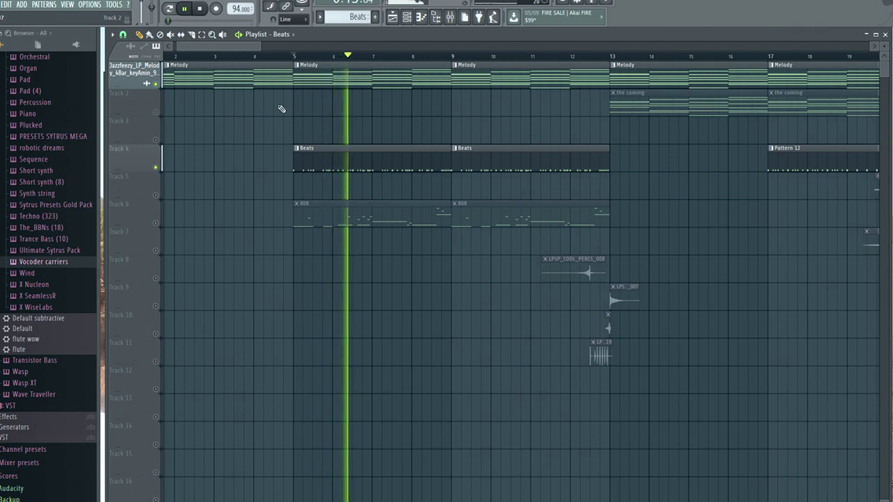
pyautogui.press('space')
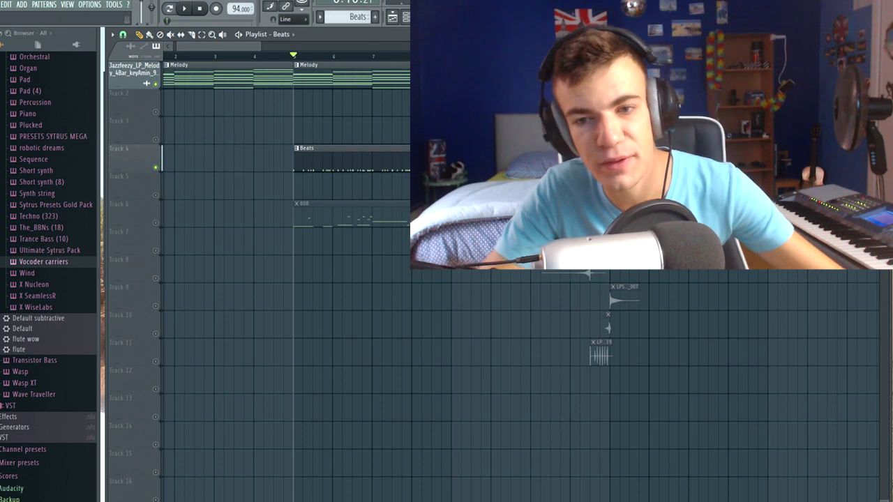
# Step: Solo Track 6, play the 808 pattern while viewing its piano roll notes, and restore all playlist tracks
pyautogui.click(155, 223)
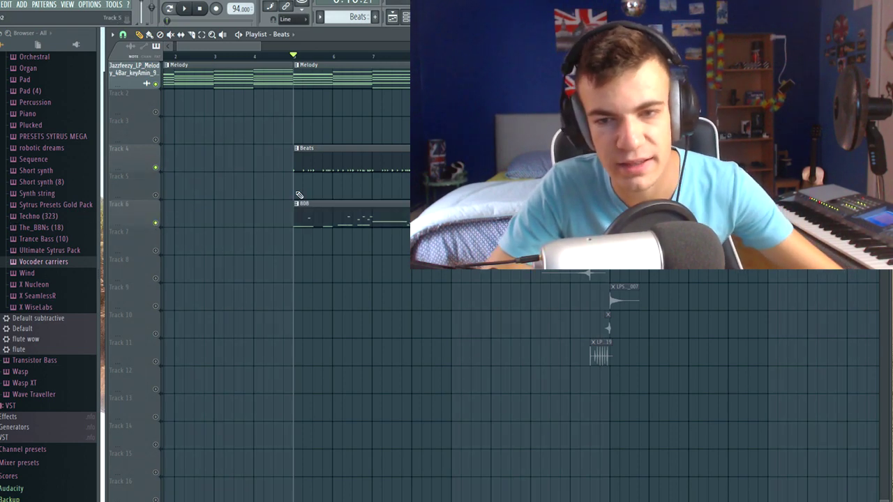
pyautogui.rightClick(157, 224)
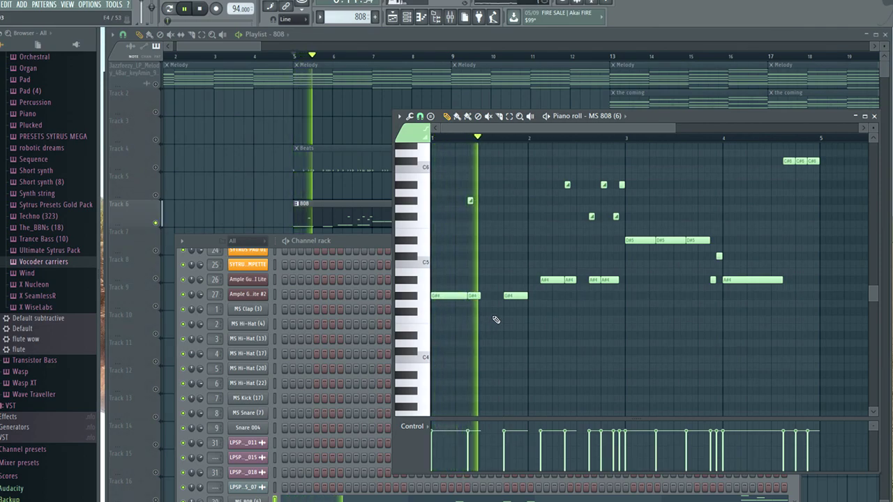
pyautogui.scroll(1, 627, 314)
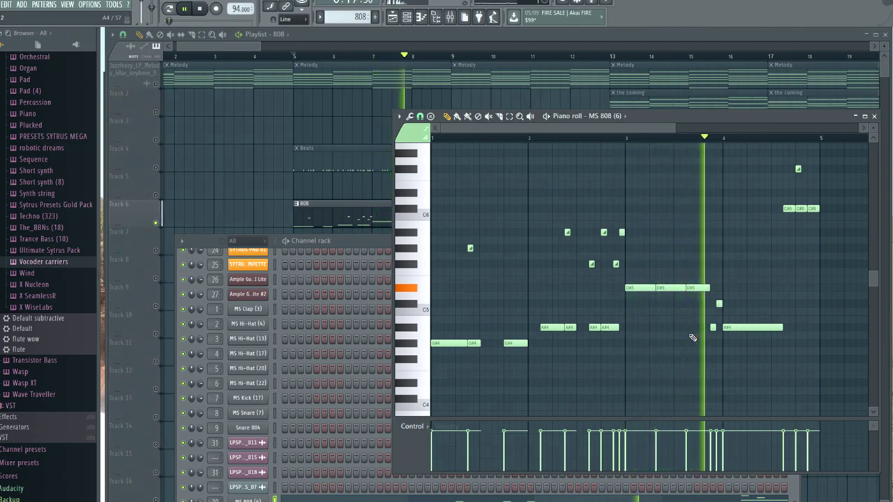
pyautogui.scroll(2, 781, 330)
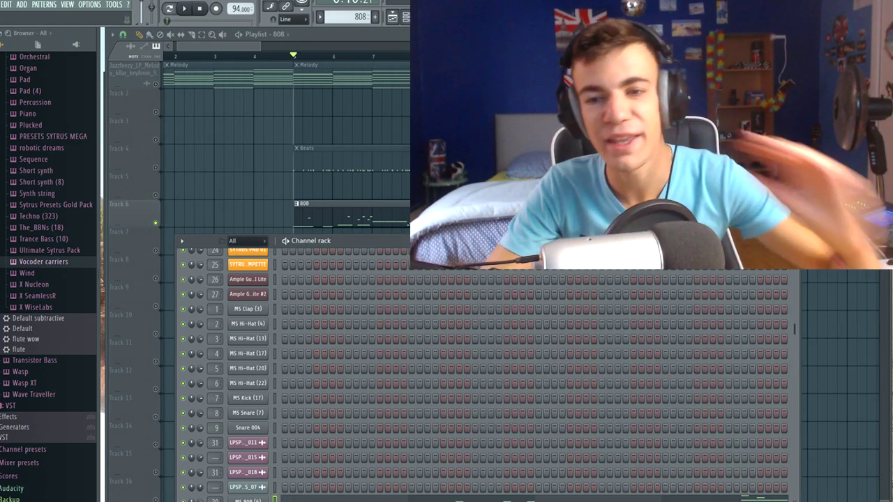
pyautogui.click(159, 291)
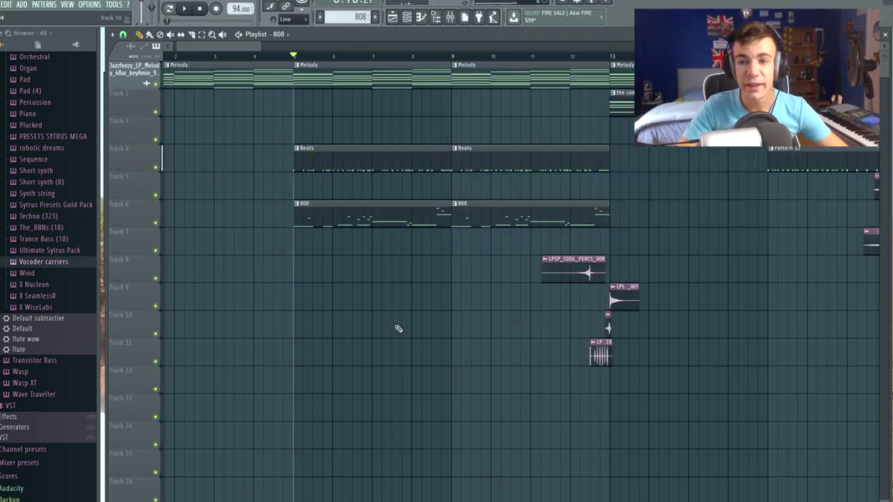
# Step: Inspect the Jazz Baby mixer track's Fruity Reeverb 2 and Fruity parametric EQ 2 effects
pyautogui.scroll(-2, 398, 329)
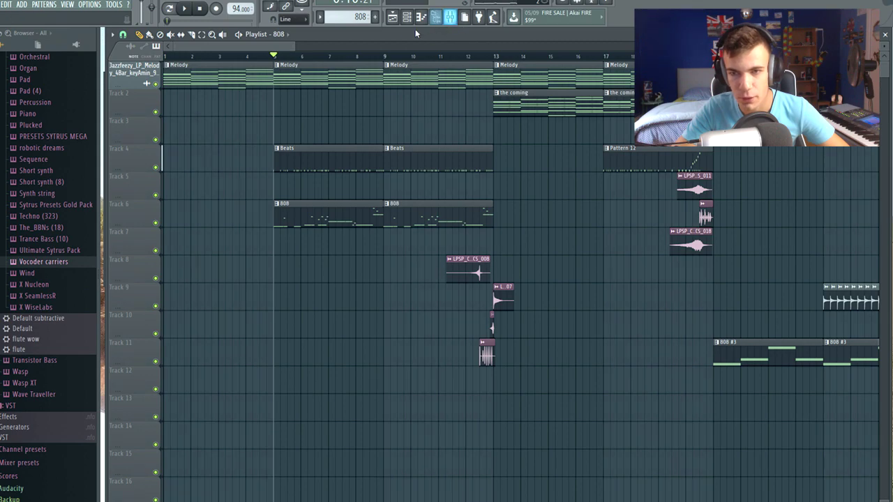
pyautogui.click(408, 18)
pyautogui.scroll(3, 396, 286)
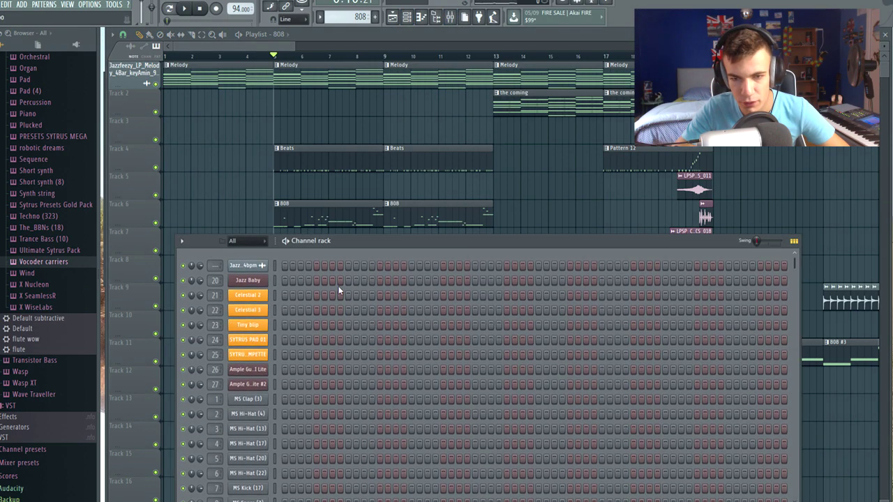
pyautogui.click(452, 16)
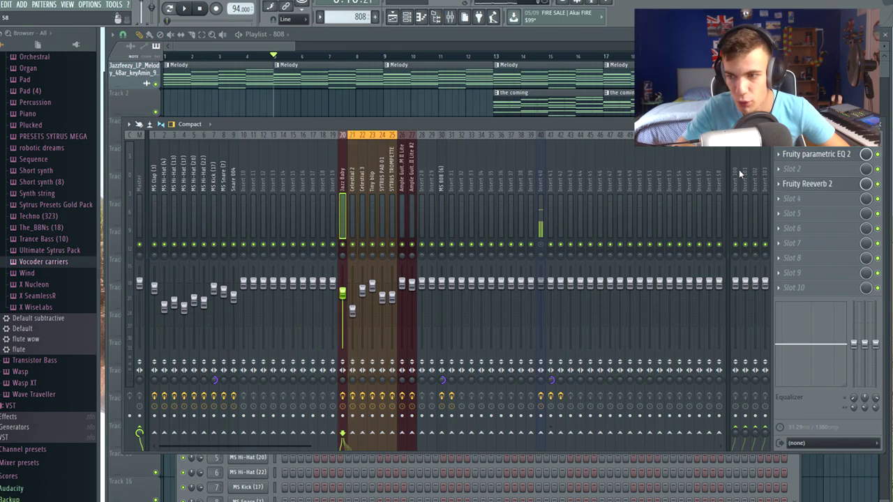
pyautogui.click(809, 185)
pyautogui.click(820, 183)
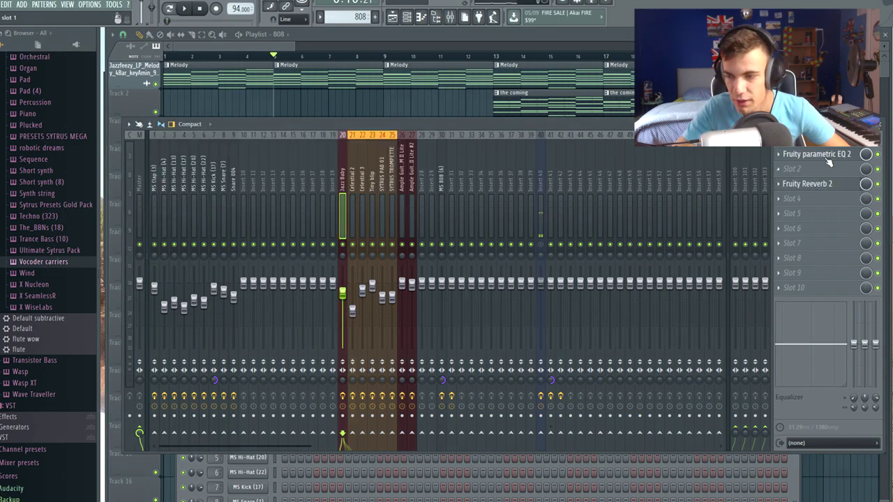
pyautogui.click(828, 155)
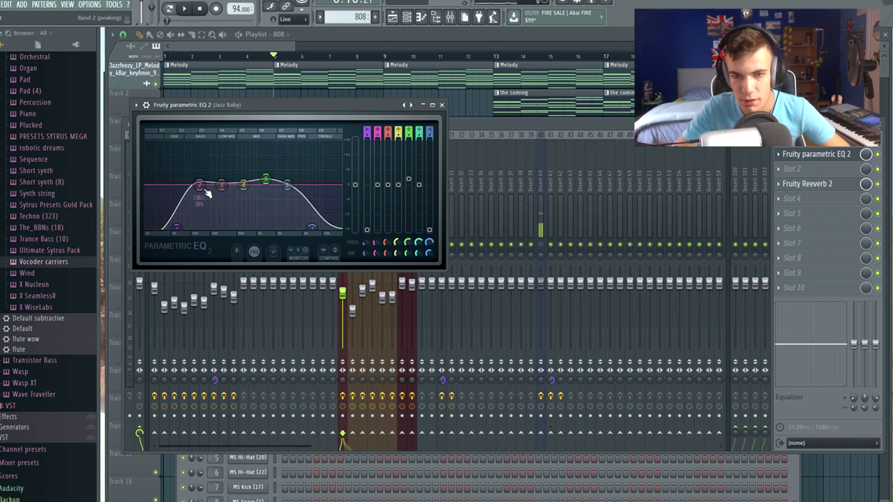
pyautogui.click(442, 105)
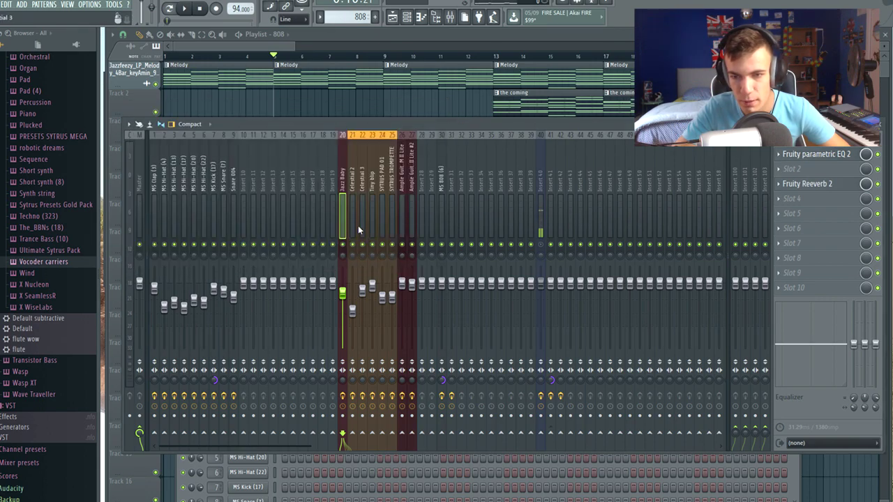
# Step: Inspect the Fruity parametric EQ 2 curve on the Celestial 2 mixer track and close the mixer
pyautogui.click(830, 154)
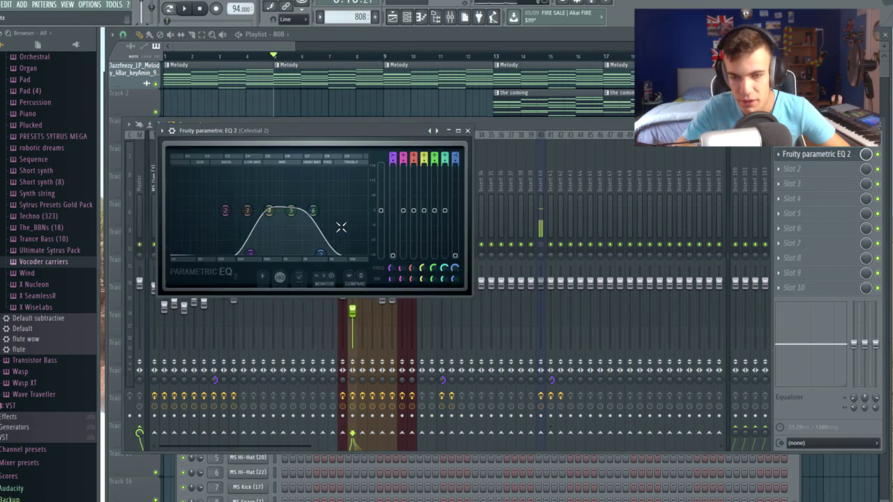
pyautogui.click(463, 132)
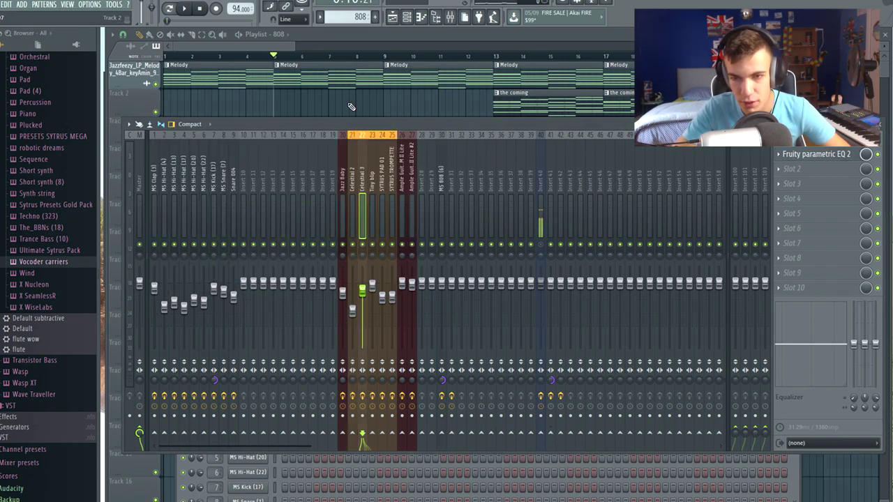
pyautogui.press('F9')
# Step: Review the Beats pattern's drum channels in the channel rack and play them with the mixer open
pyautogui.click(407, 17)
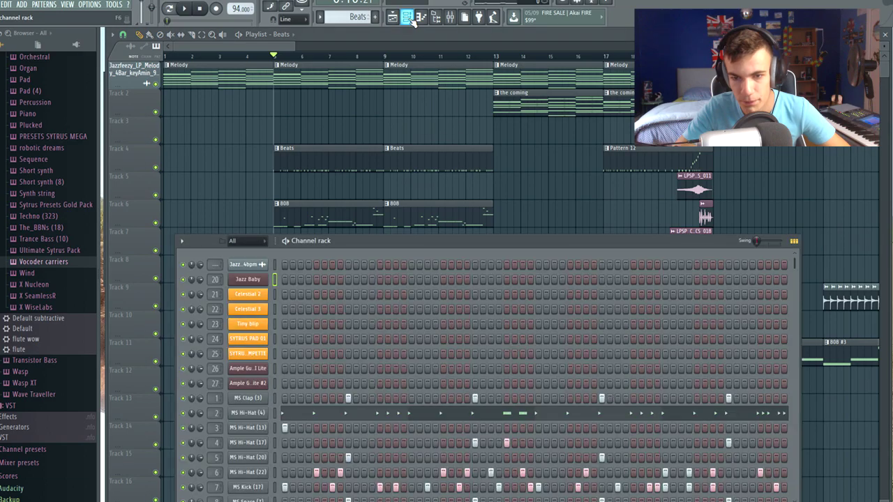
pyautogui.moveTo(355, 247); pyautogui.dragTo(361, 83)
pyautogui.scroll(-3, 281, 253)
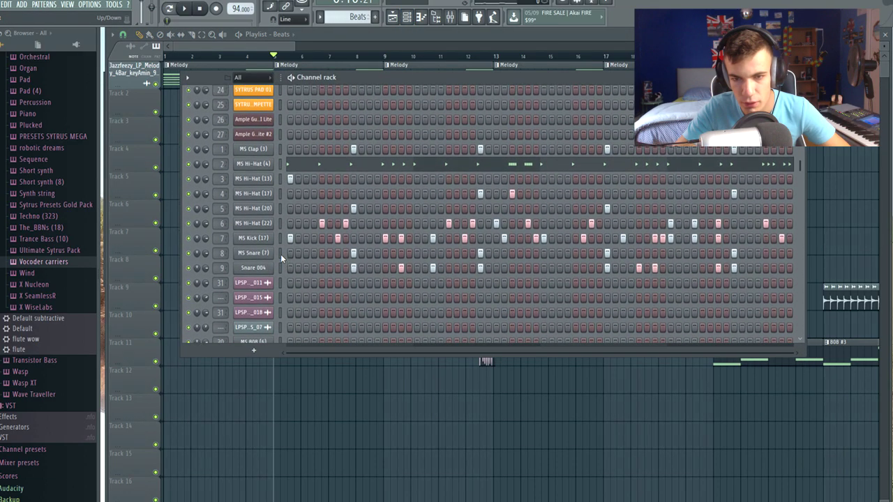
pyautogui.press('F9')
pyautogui.press('space')
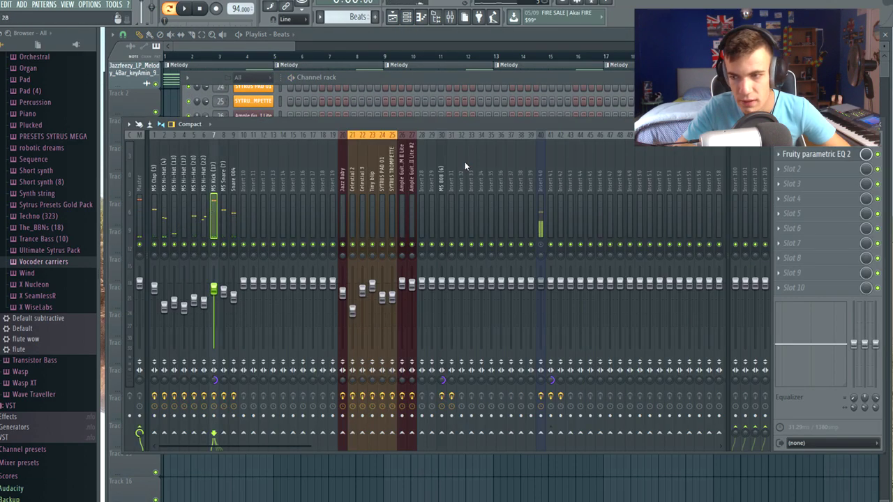
# Step: Inspect the Fruity parametric EQ 2 curve on the MS Kick (17) mixer track and close the effect
pyautogui.click(820, 156)
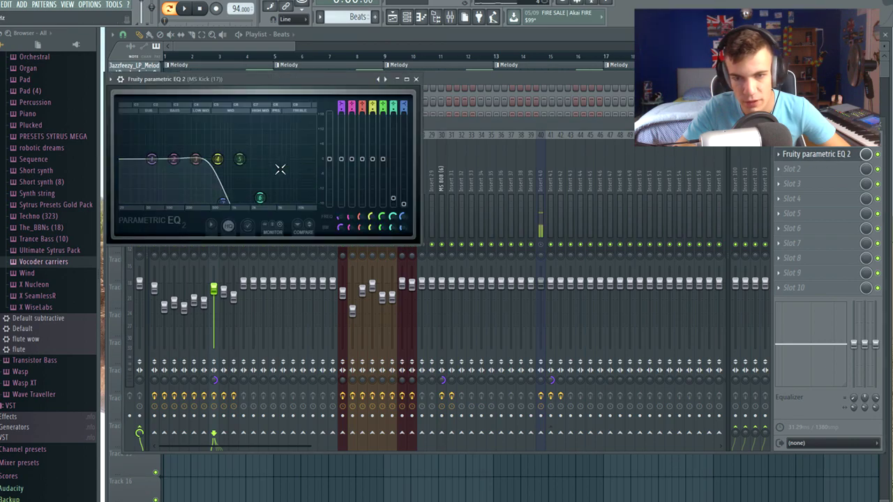
pyautogui.click(416, 79)
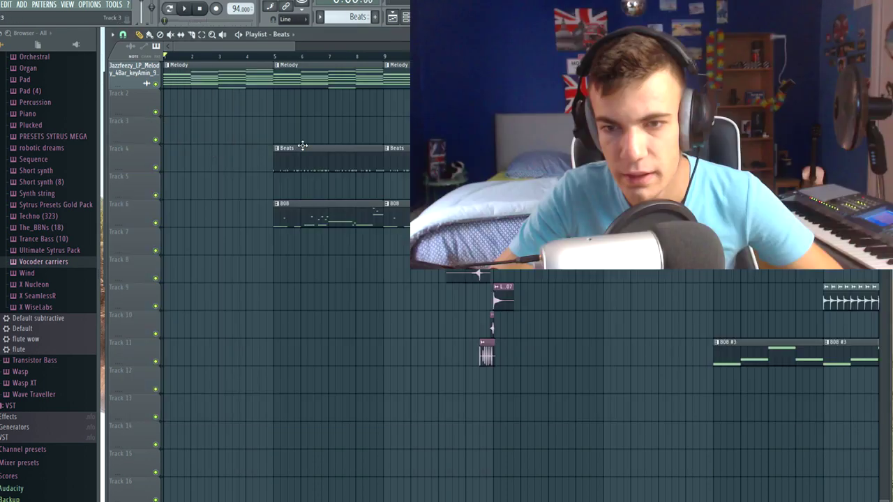
# Step: Play the playlist arrangement from bar 13, where the pattern named the coming begins, and stop playback
pyautogui.scroll(-3, 358, 233)
pyautogui.scroll(2, 398, 232)
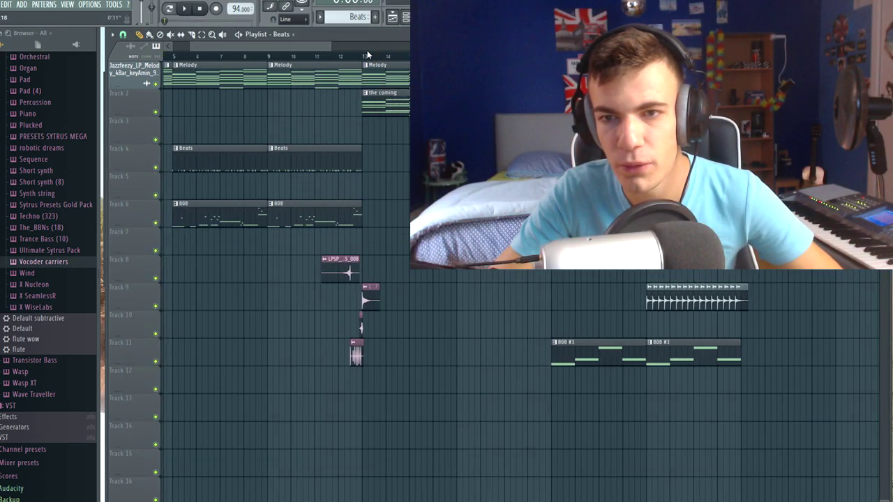
pyautogui.scroll(2, 367, 60)
pyautogui.press('space')
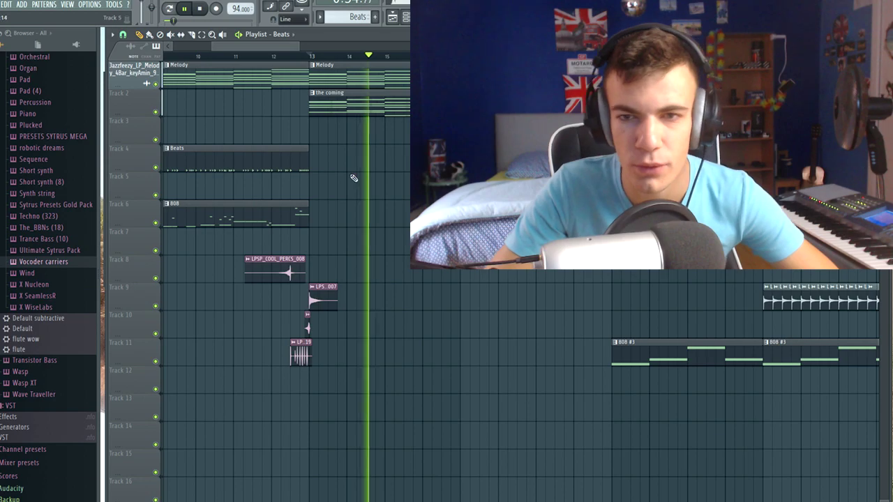
pyautogui.press('space')
# Step: Review the Melody pattern's instrument channels in the channel rack and close the rack
pyautogui.click(321, 77)
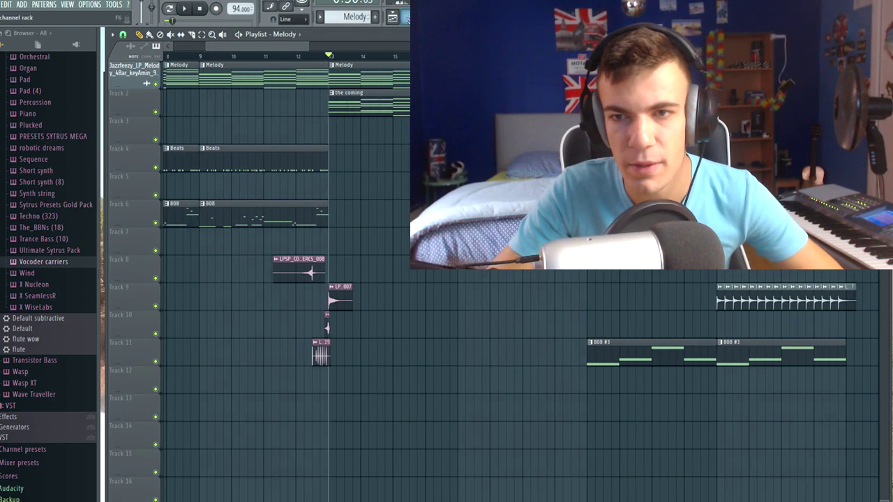
pyautogui.click(405, 18)
pyautogui.scroll(3, 387, 144)
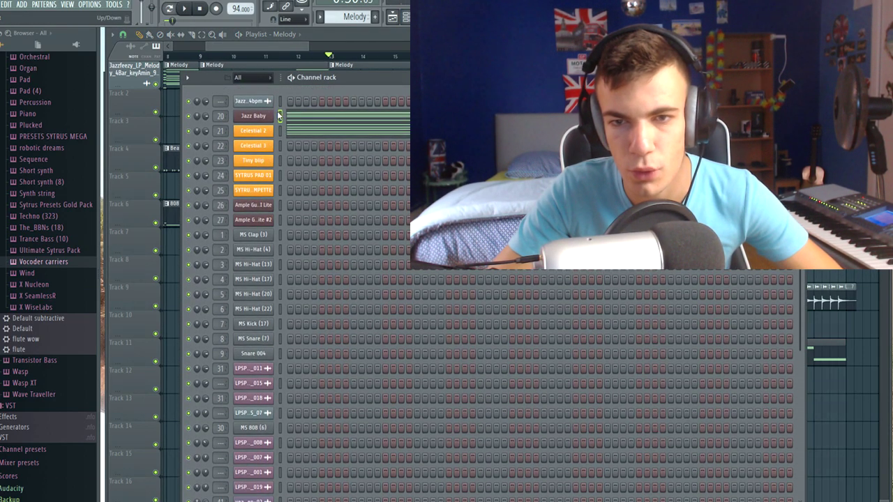
pyautogui.moveTo(352, 67); pyautogui.dragTo(357, 223)
pyautogui.press('F6')
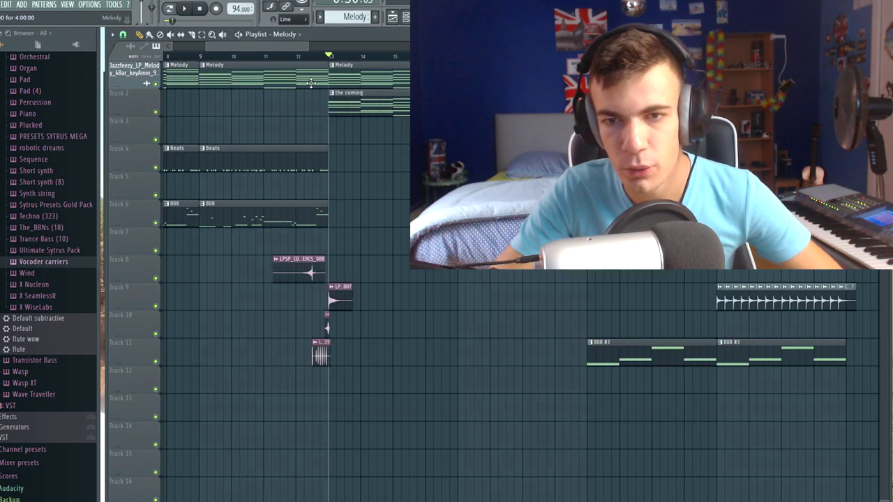
# Step: Solo playlist Track 2 and open the pattern named the coming in the channel rack with only Tiny blip enabled
pyautogui.rightClick(155, 112)
pyautogui.scroll(2, 345, 140)
pyautogui.press('space')
pyautogui.click(352, 97)
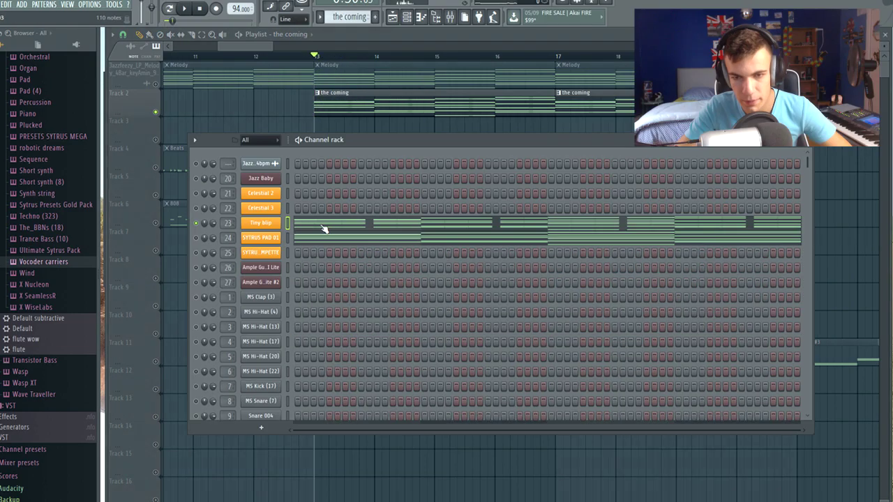
# Step: Play the Tiny blip channel of the coming pattern while viewing its notes in the piano roll
pyautogui.click(322, 225)
pyautogui.scroll(-3, 544, 237)
pyautogui.press('space')
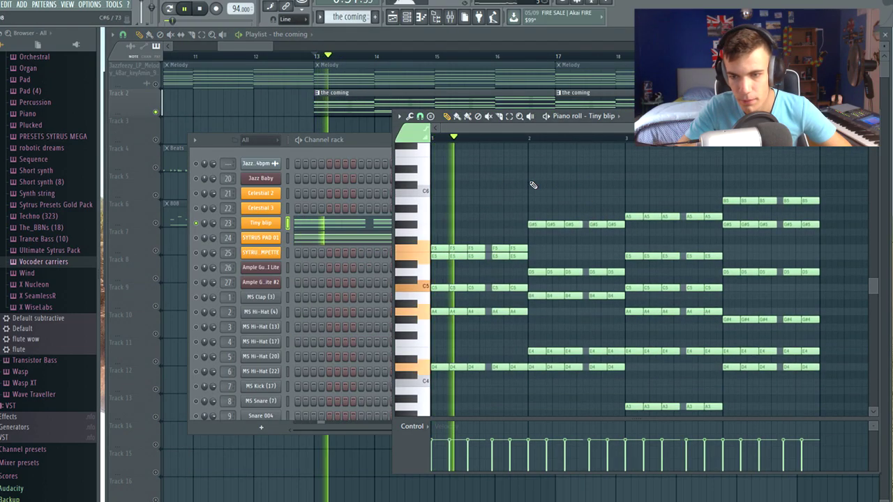
pyautogui.scroll(-1, 502, 231)
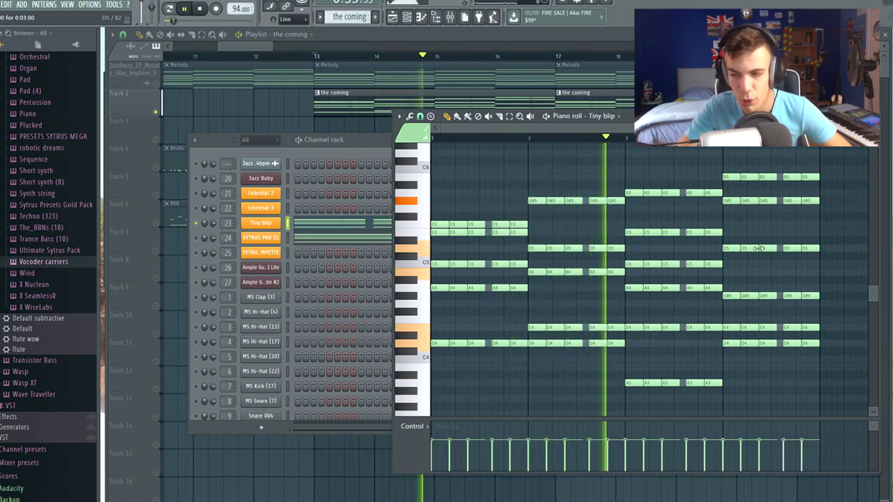
pyautogui.press('space')
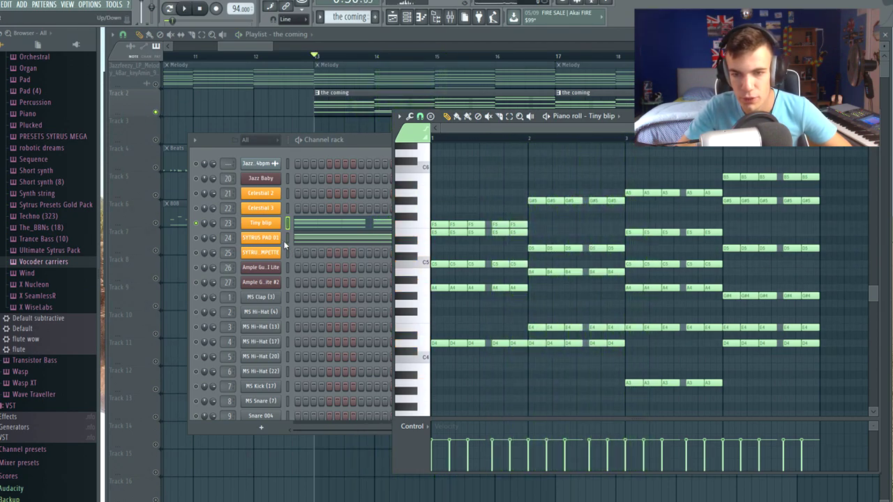
# Step: Solo the SYTRUS PAD 01 channel and play its chords while viewing them in the piano roll
pyautogui.click(284, 245)
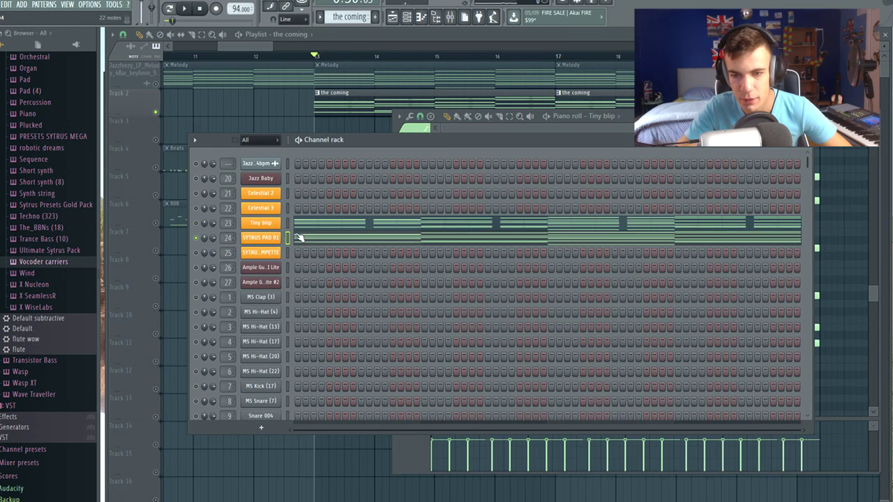
pyautogui.click(299, 237)
pyautogui.press('space')
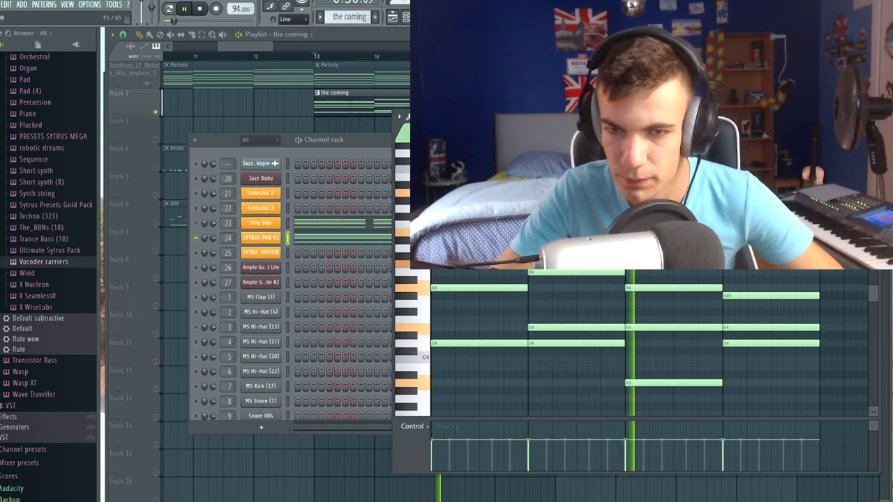
# Step: Enable all channels again and play the coming pattern, including with the Melody track enabled
pyautogui.click(200, 230)
pyautogui.press('space')
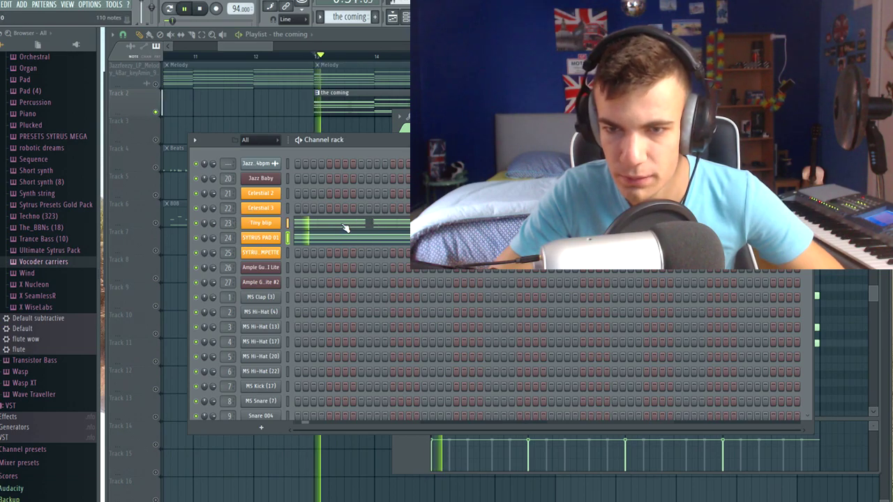
pyautogui.click(278, 106)
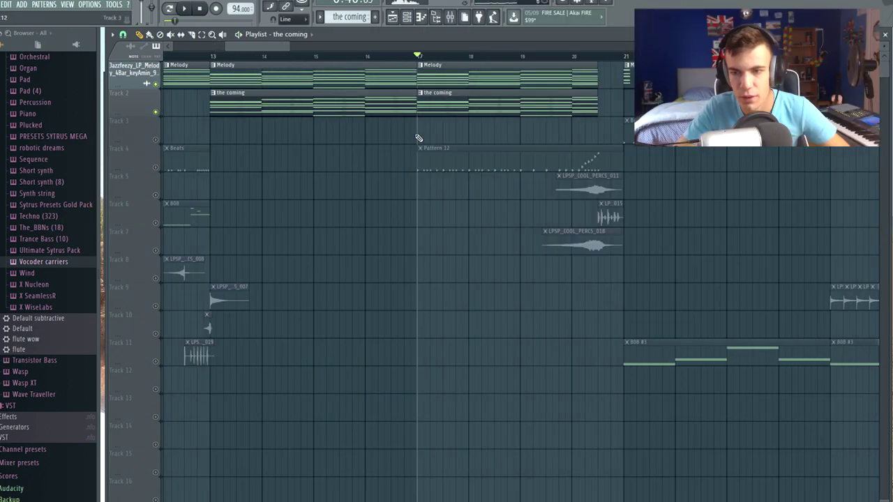
# Step: Solo Track 4 and play Pattern 12 from bar 17 while viewing its drum steps in the channel rack
pyautogui.scroll(-3, 418, 139)
pyautogui.scroll(3, 605, 203)
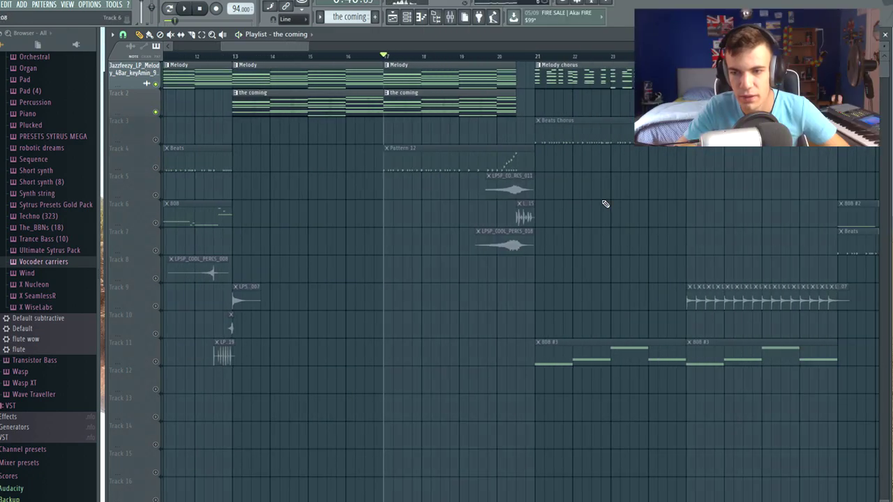
pyautogui.scroll(1, 323, 220)
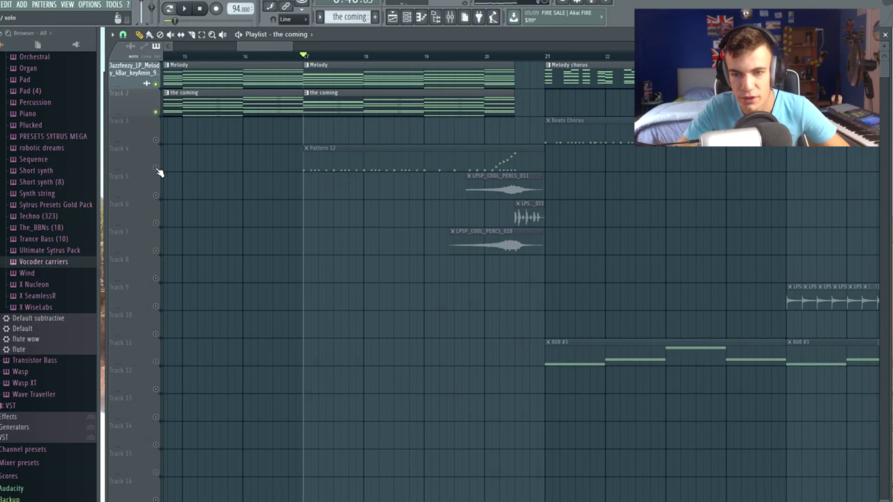
pyautogui.click(310, 147)
pyautogui.click(421, 17)
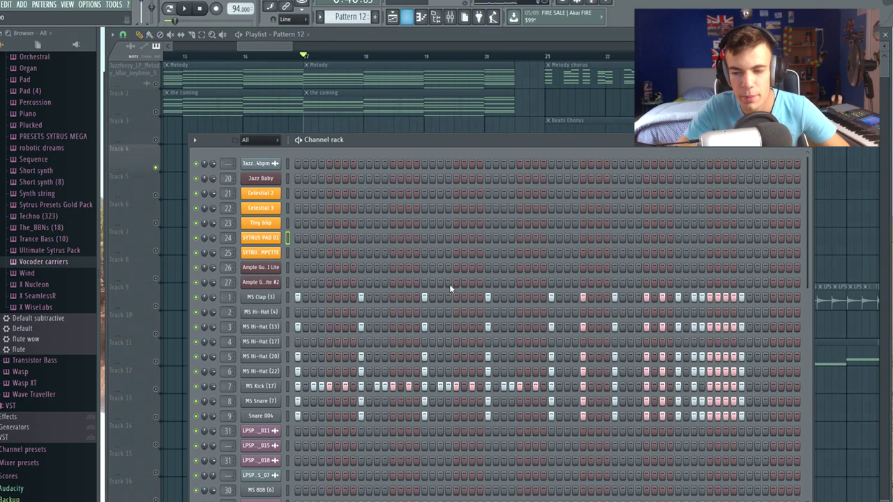
pyautogui.moveTo(432, 143); pyautogui.dragTo(435, 75)
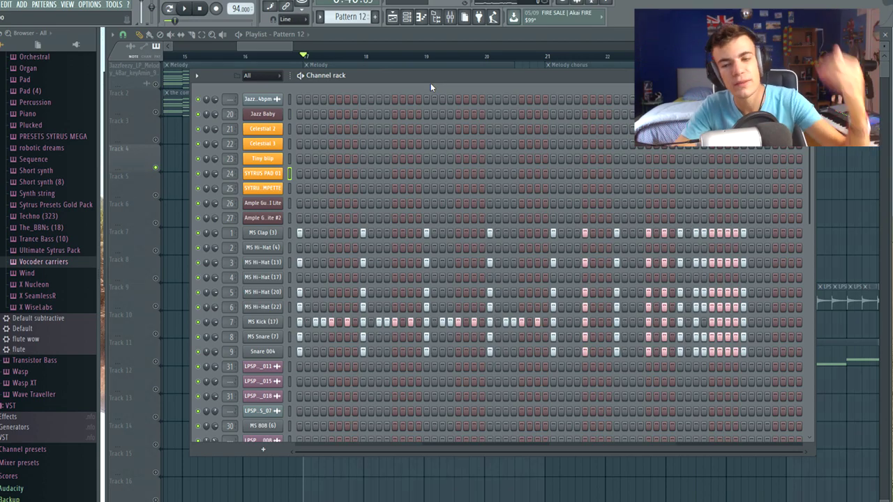
pyautogui.moveTo(381, 79); pyautogui.dragTo(397, 108)
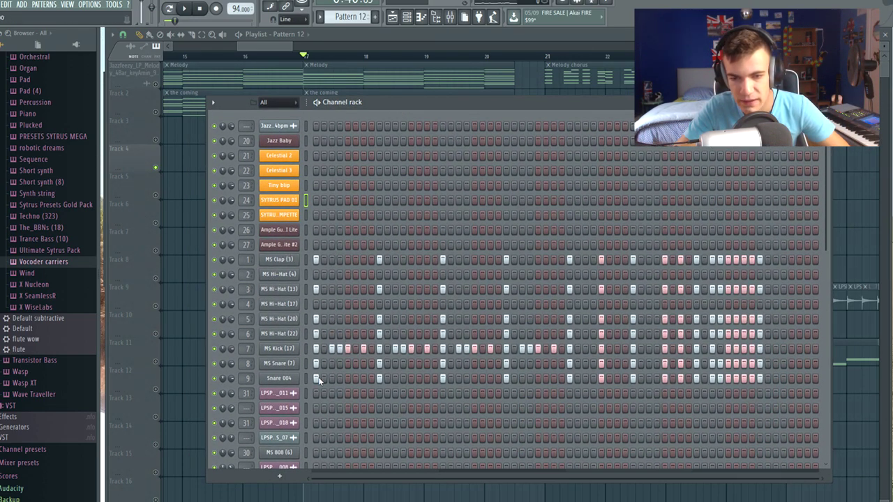
pyautogui.press('space')
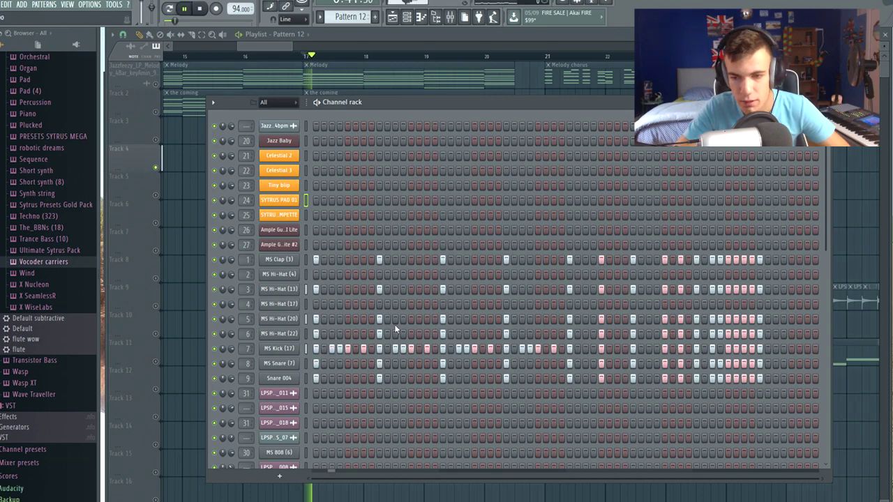
# Step: Close the channel rack and play the LPSP percussion samples leading into bar 13 with only Tracks 8 to 11 enabled
pyautogui.press('F6')
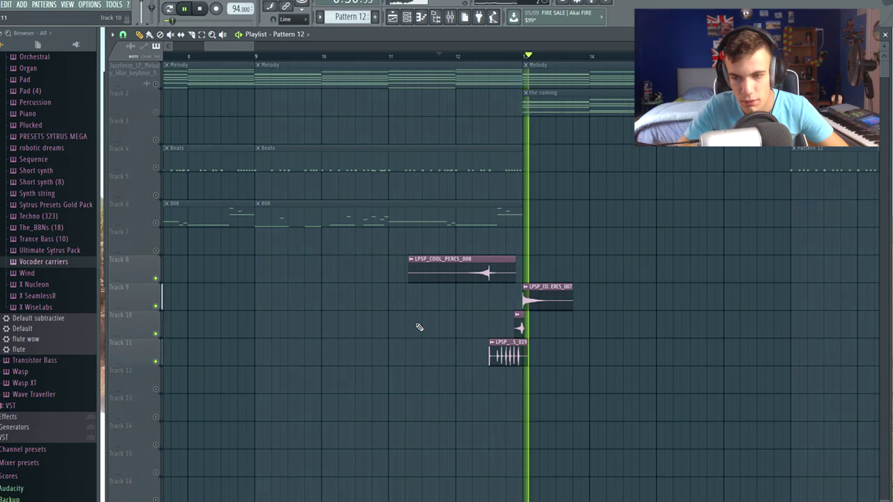
pyautogui.press('space')
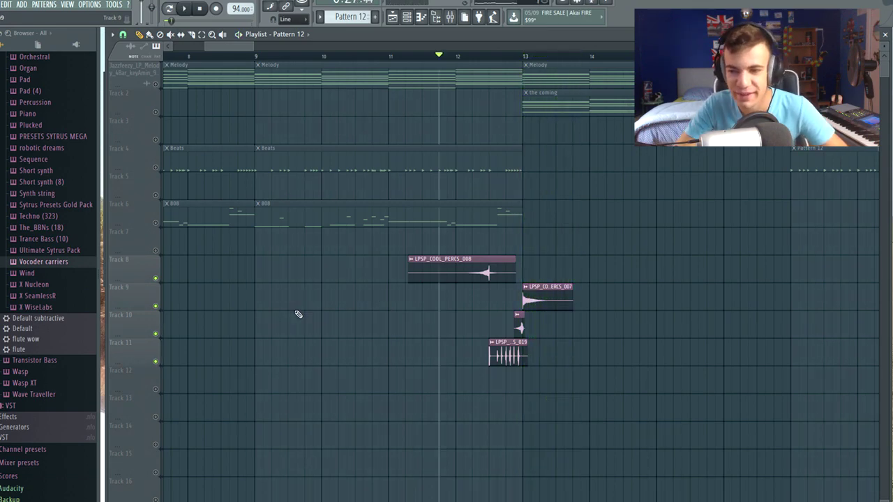
# Step: Enable Tracks 4 to 7 and play Pattern 12's ending with the percussion samples leading into bar 21
pyautogui.scroll(-5, 303, 311)
pyautogui.scroll(4, 530, 168)
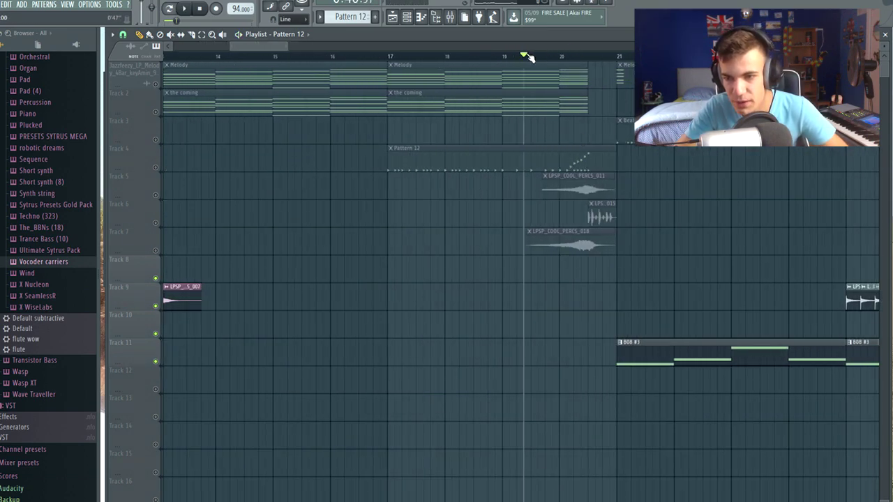
pyautogui.click(155, 251)
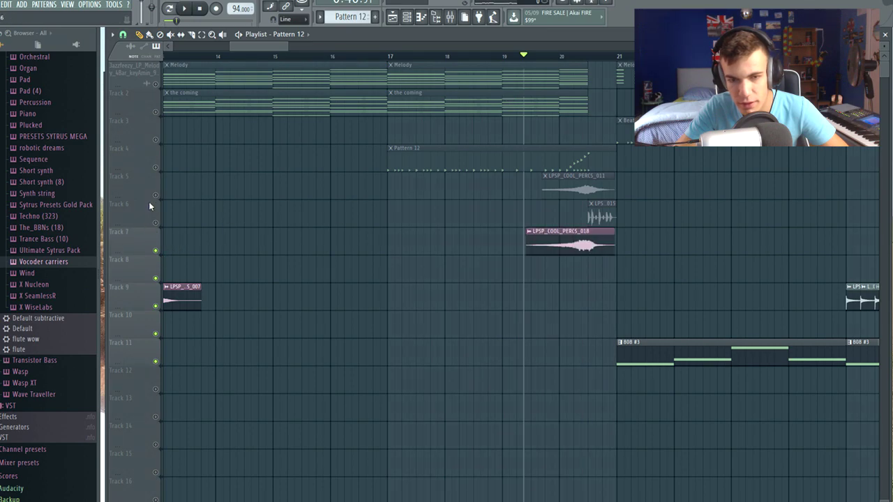
pyautogui.click(155, 195)
pyautogui.click(155, 167)
pyautogui.press('space')
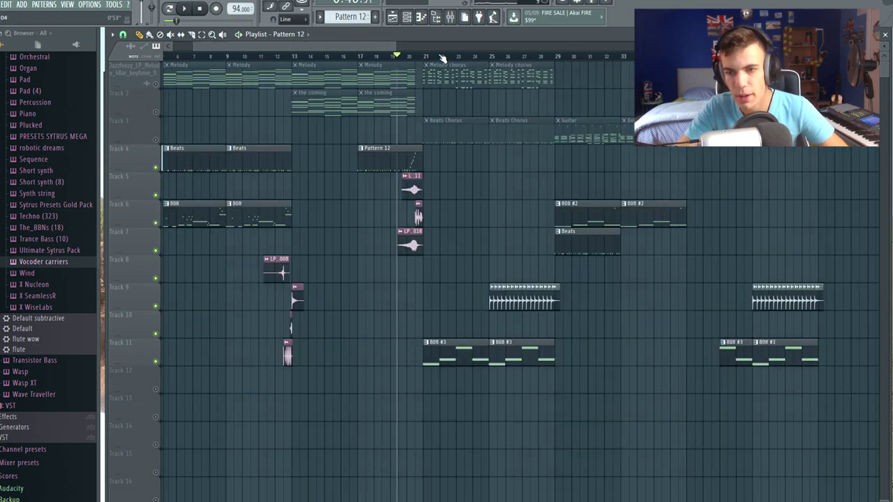
# Step: Move the playback position to bar 21 and enable all playlist tracks again
pyautogui.moveTo(440, 56); pyautogui.dragTo(424, 57)
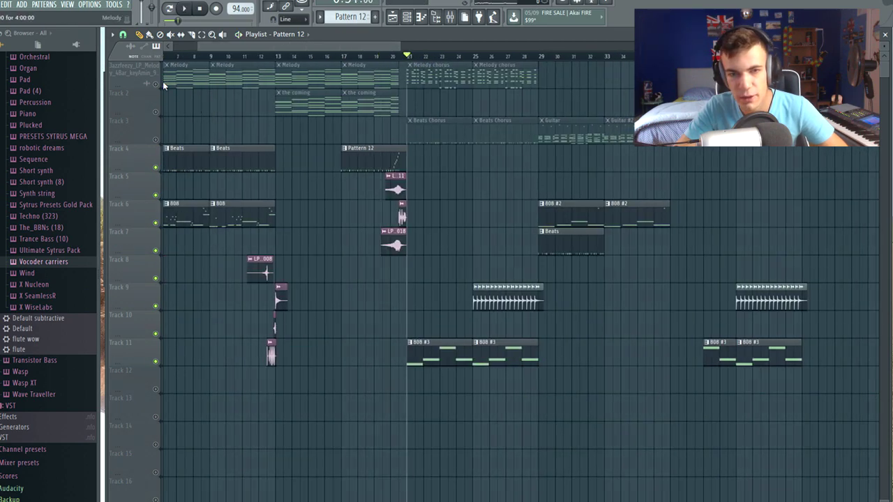
pyautogui.scroll(5, 442, 233)
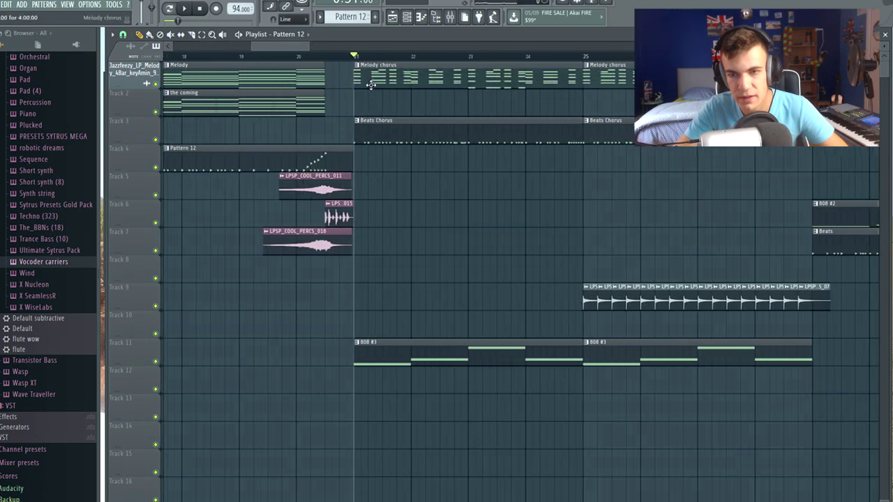
# Step: Open the Melody chorus pattern in the channel rack and solo its Celestial 3 channel
pyautogui.click(407, 17)
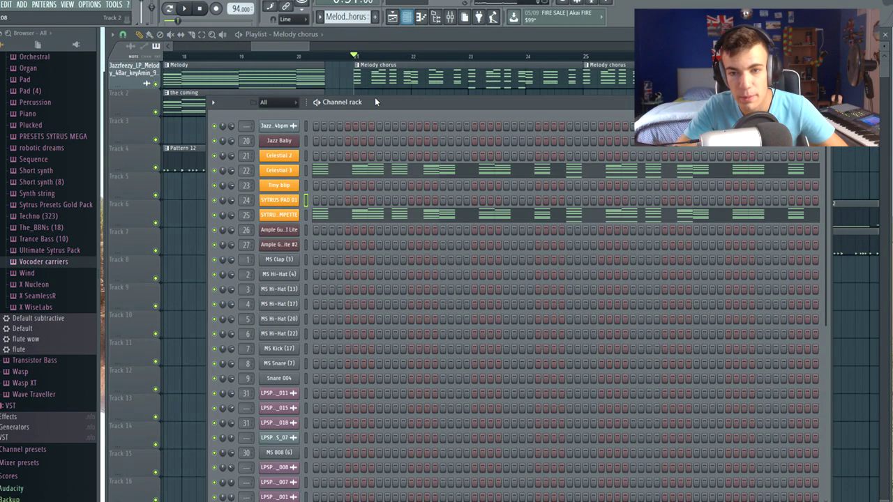
pyautogui.click(320, 172)
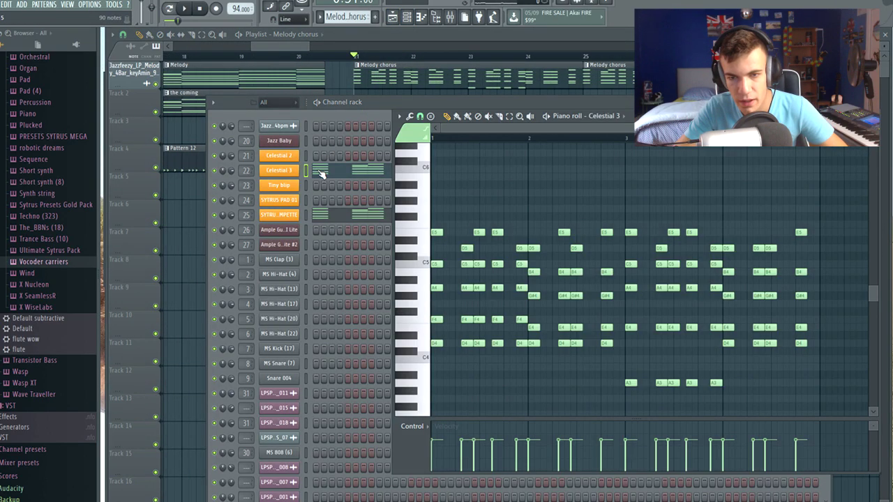
pyautogui.rightClick(216, 171)
pyautogui.click(522, 170)
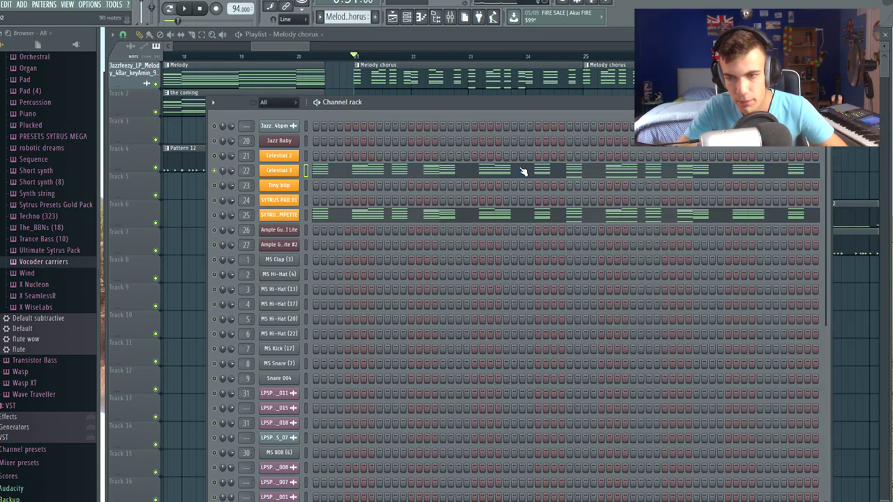
# Step: Play the soloed Celestial 3 chorus chords from bar 21 while viewing their notes in the piano roll
pyautogui.click(521, 170)
pyautogui.press('space')
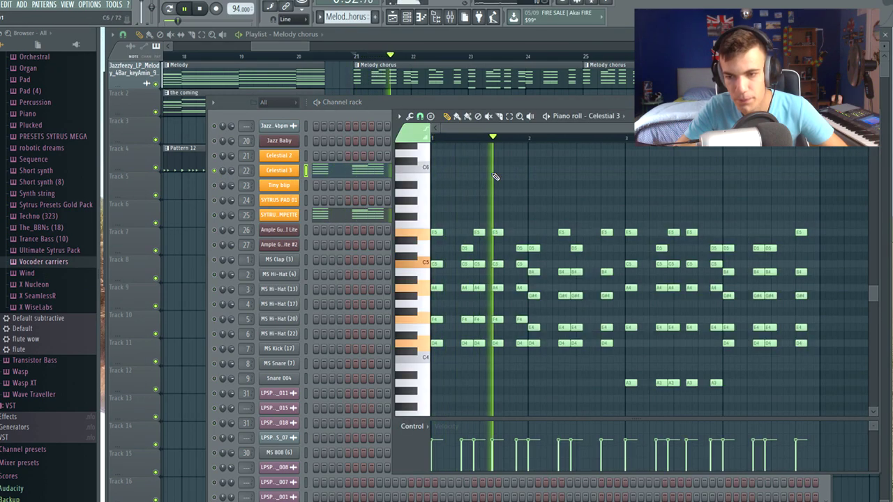
pyautogui.scroll(-1, 537, 209)
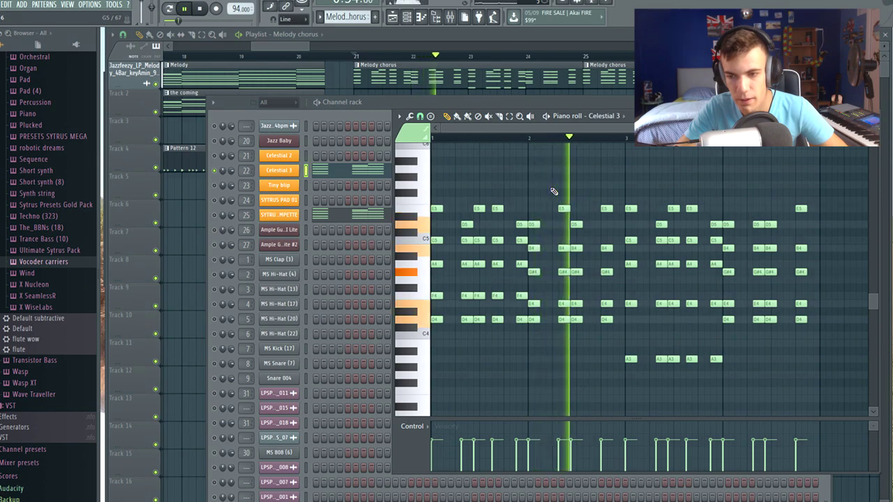
pyautogui.press('space')
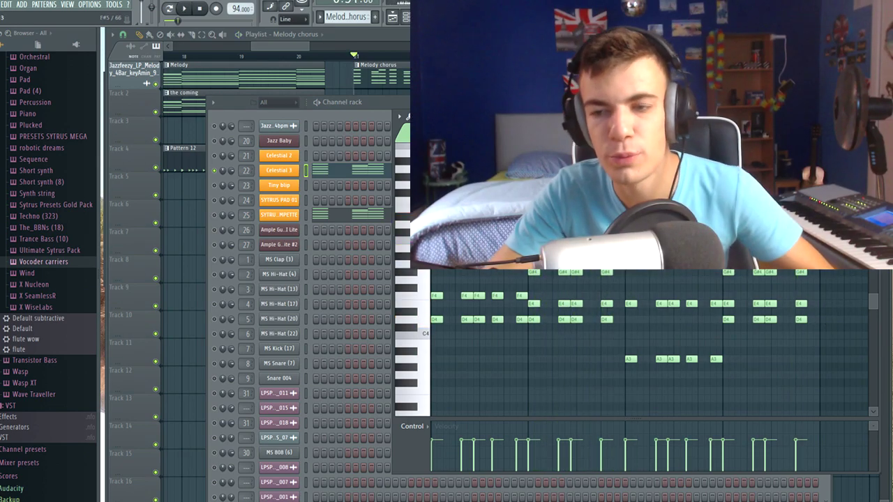
pyautogui.scroll(1, 627, 342)
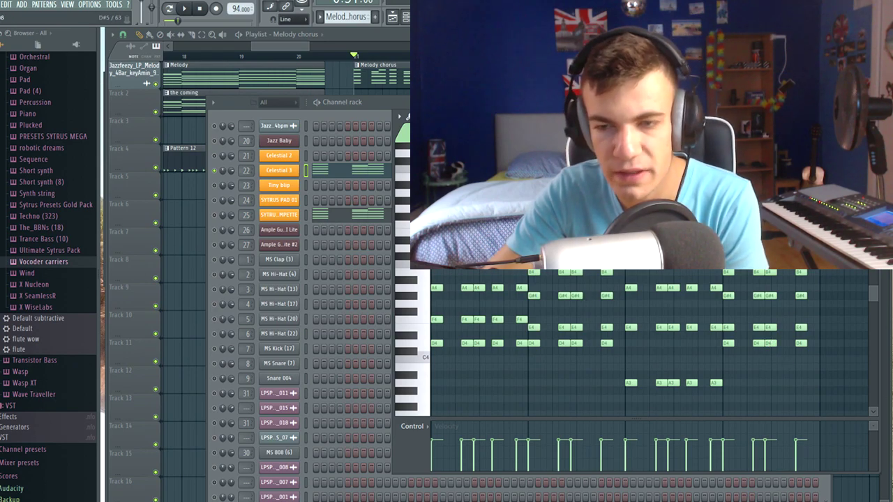
# Step: Open the Melody pattern's Jazz Baby notes in the piano roll and examine its sustained chords
pyautogui.scroll(-1, 627, 342)
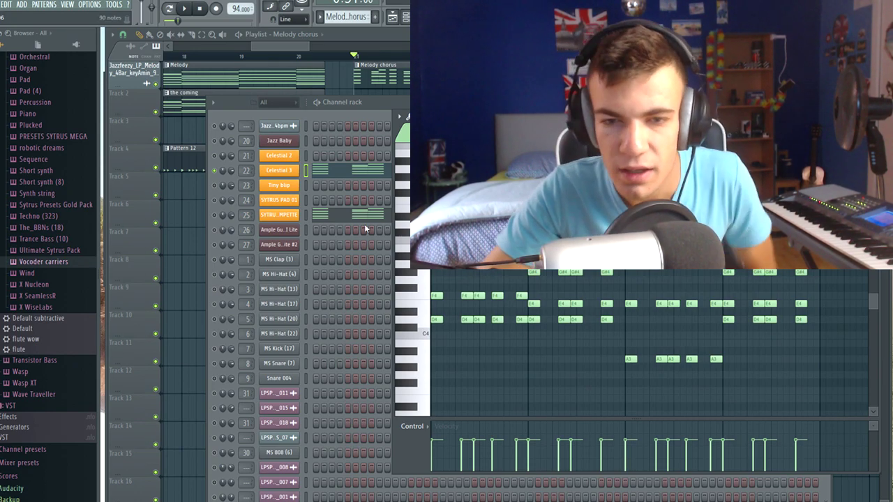
pyautogui.click(195, 273)
pyautogui.scroll(-4, 597, 334)
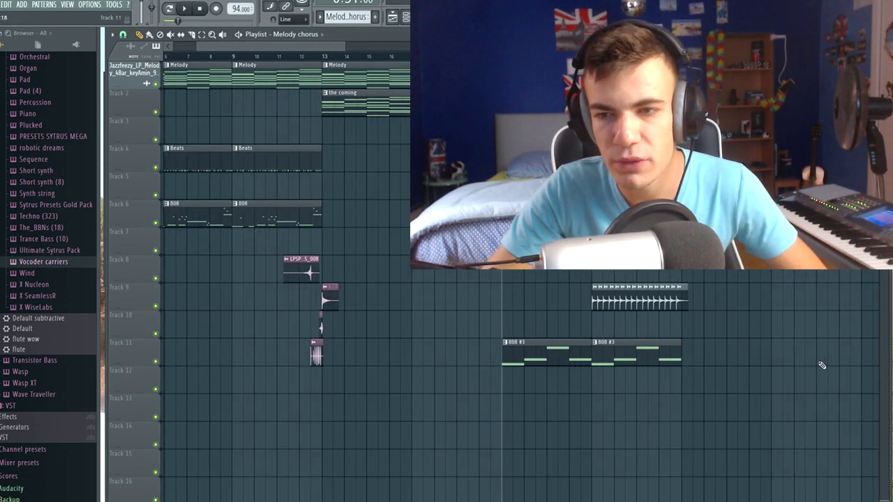
pyautogui.scroll(-2, 822, 364)
pyautogui.click(406, 19)
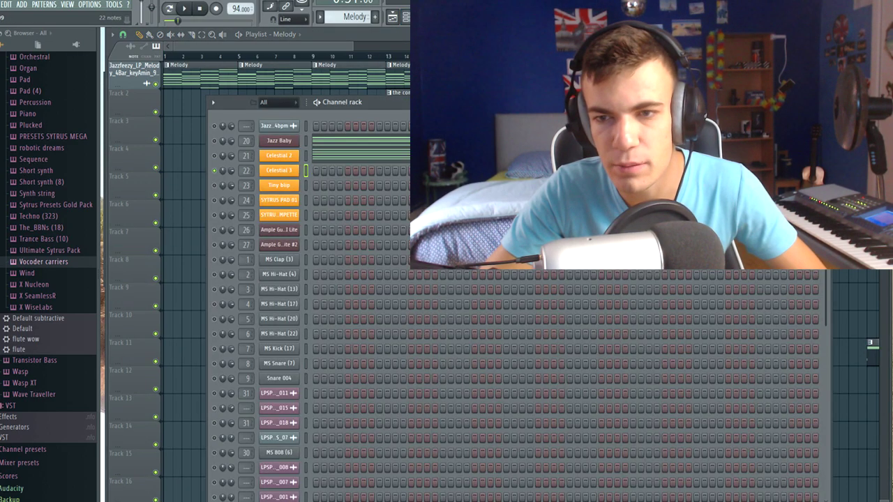
pyautogui.click(433, 144)
pyautogui.scroll(2, 516, 215)
pyautogui.scroll(-1, 517, 216)
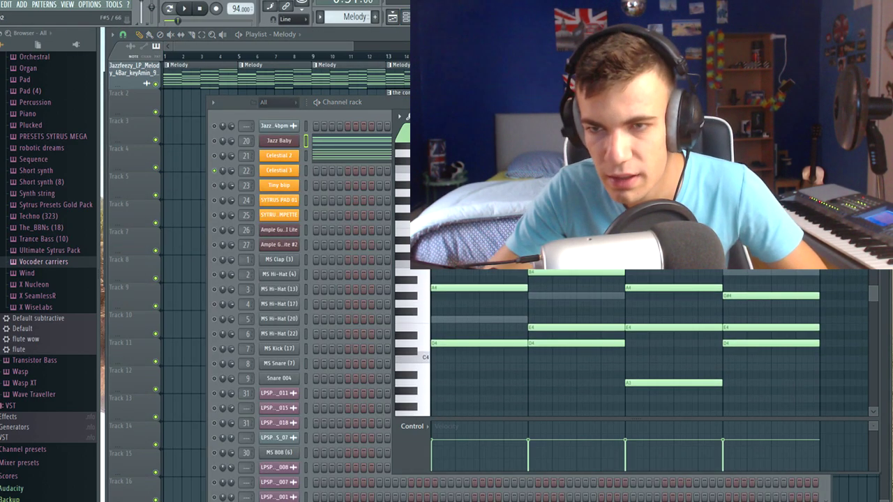
# Step: Reopen the Melody chorus pattern's Celestial 3 notes in the piano roll and examine the chord rhythm
pyautogui.click(564, 68)
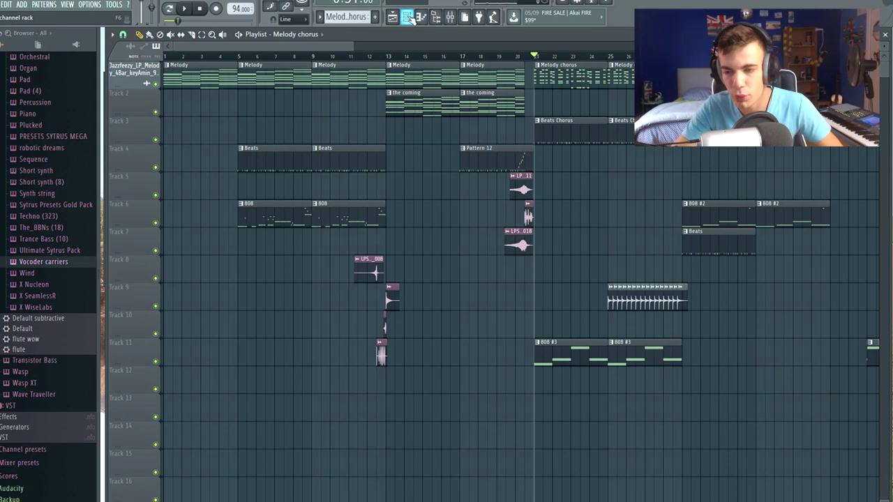
pyautogui.click(410, 18)
pyautogui.click(331, 170)
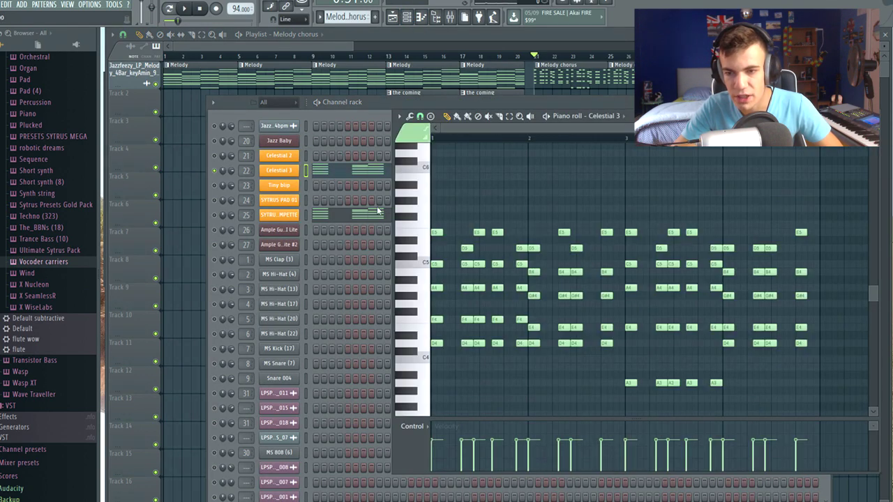
pyautogui.moveTo(434, 214); pyautogui.dragTo(484, 218)
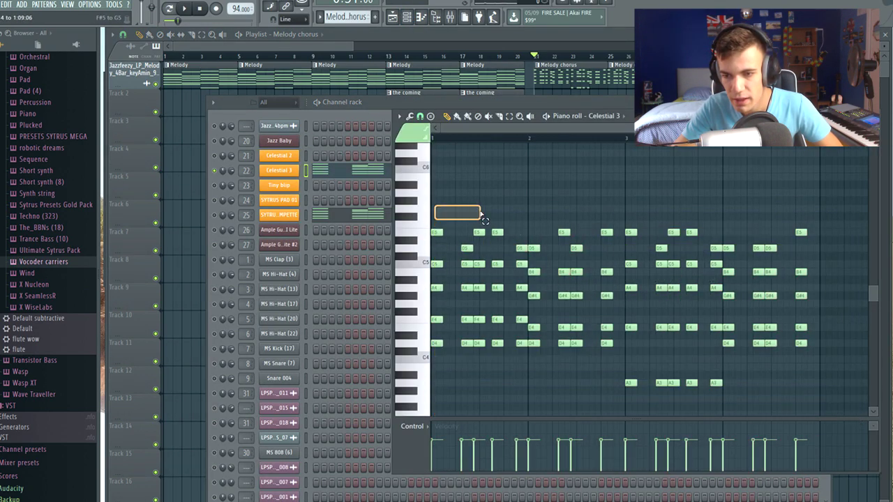
pyautogui.moveTo(445, 196); pyautogui.dragTo(448, 198)
pyautogui.scroll(4, 498, 200)
pyautogui.scroll(-3, 563, 208)
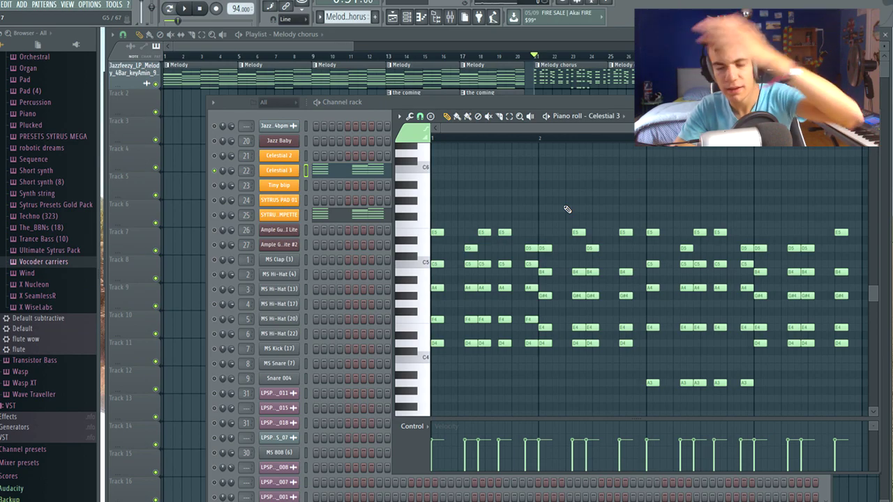
# Step: Play the opening Celestial 3 chorus chords from bar 21 twice while viewing the first notes closely, and stop playback
pyautogui.scroll(2, 454, 223)
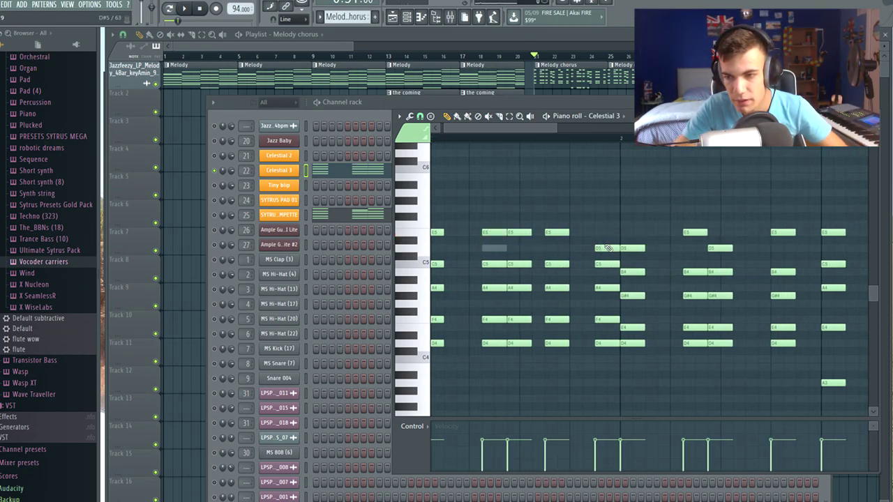
pyautogui.scroll(-1, 664, 288)
pyautogui.press('space')
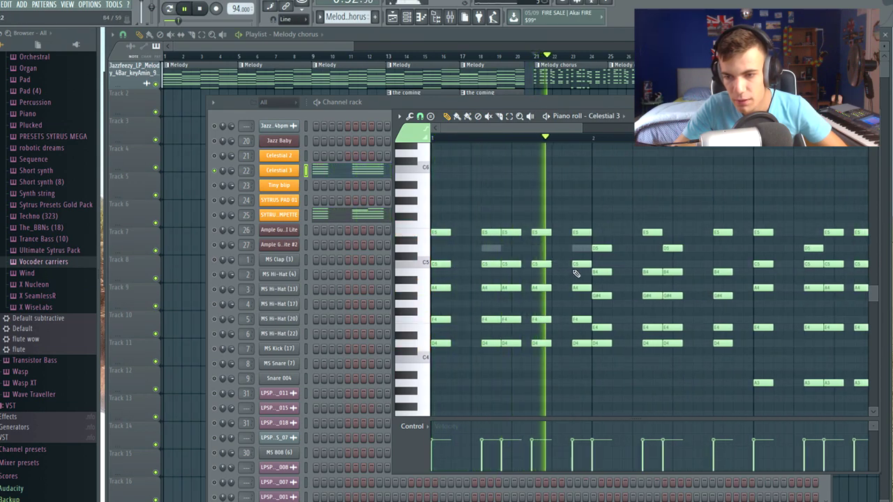
pyautogui.press('space')
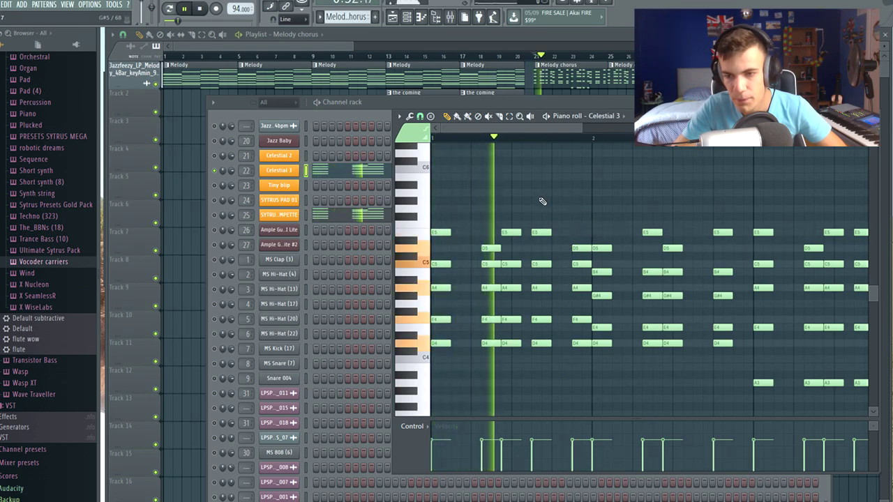
pyautogui.press('space')
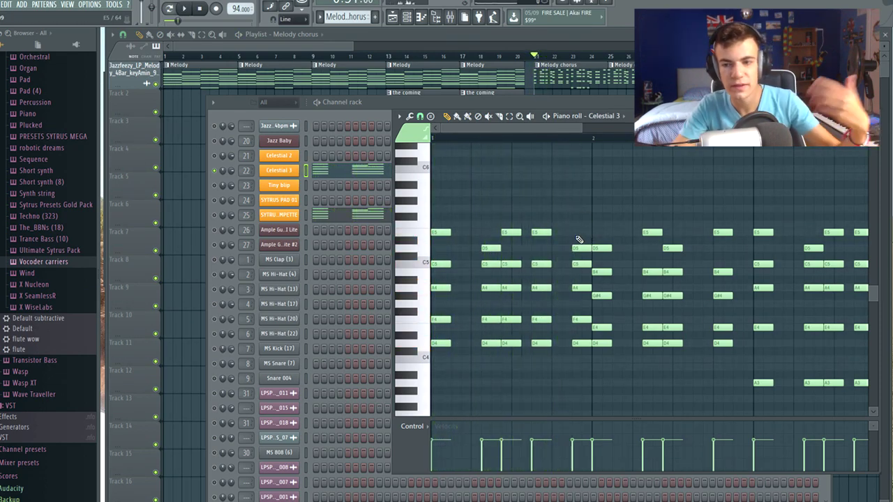
# Step: Solo the SYTRU..MPETTE channel in the Melody chorus pattern, listen to it and return to the playlist
pyautogui.click(301, 215)
pyautogui.press('space')
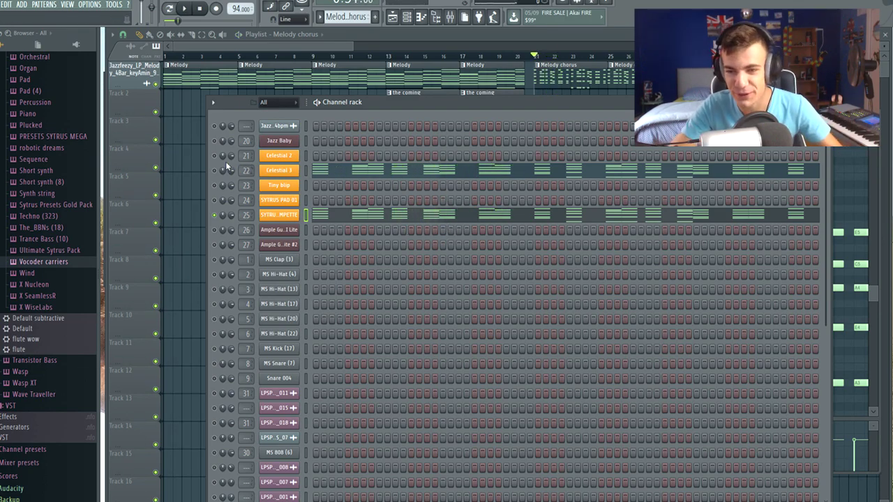
pyautogui.click(180, 359)
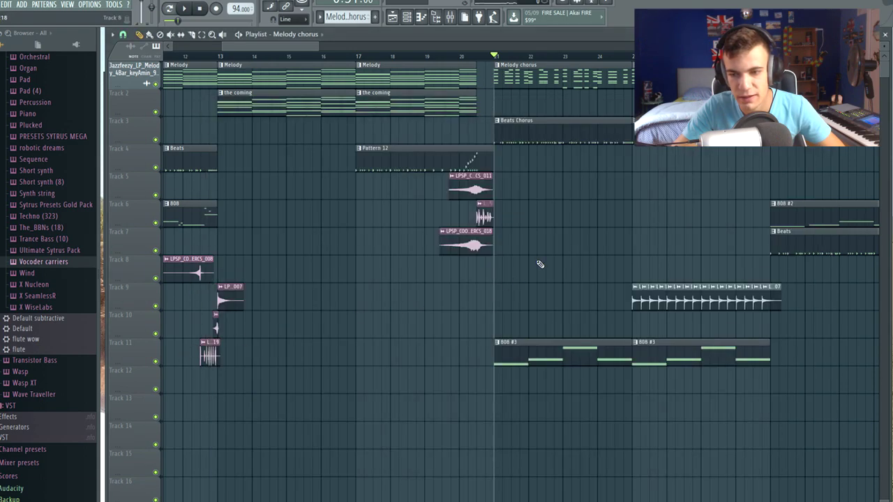
# Step: Solo Track 3 and play the Beats Chorus pattern from bar 21
pyautogui.scroll(3, 539, 264)
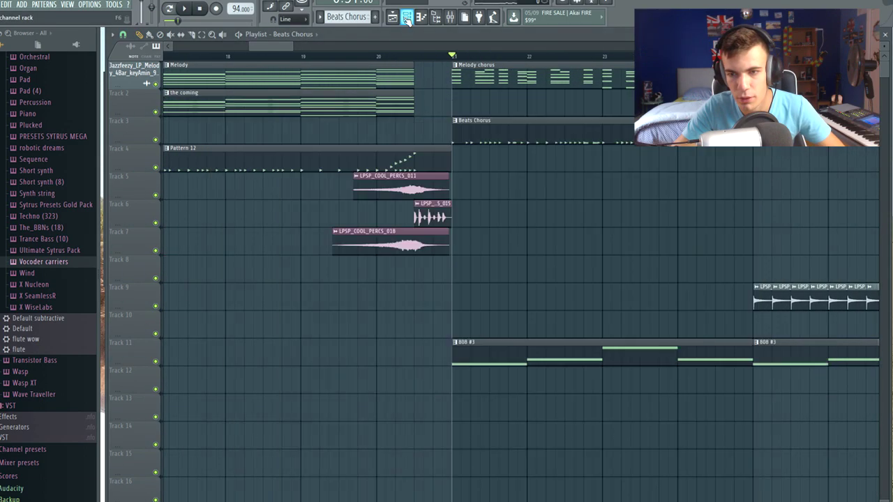
pyautogui.click(168, 156)
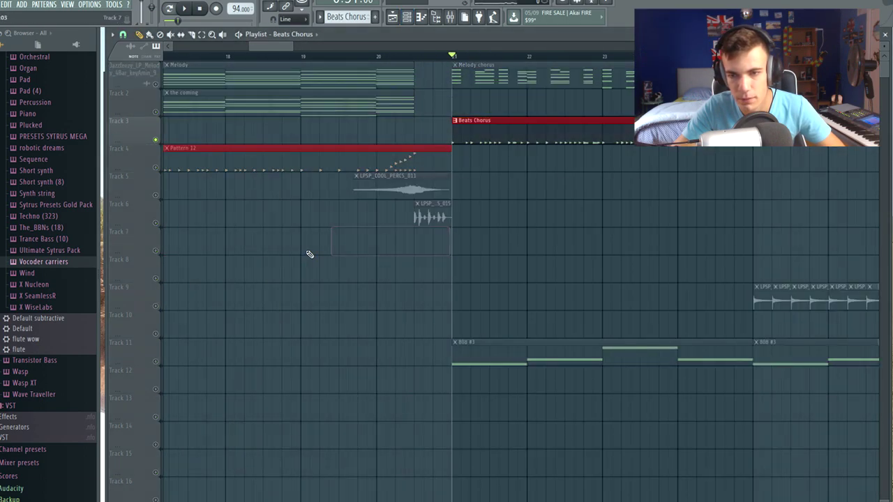
pyautogui.click(310, 254)
pyautogui.press('space')
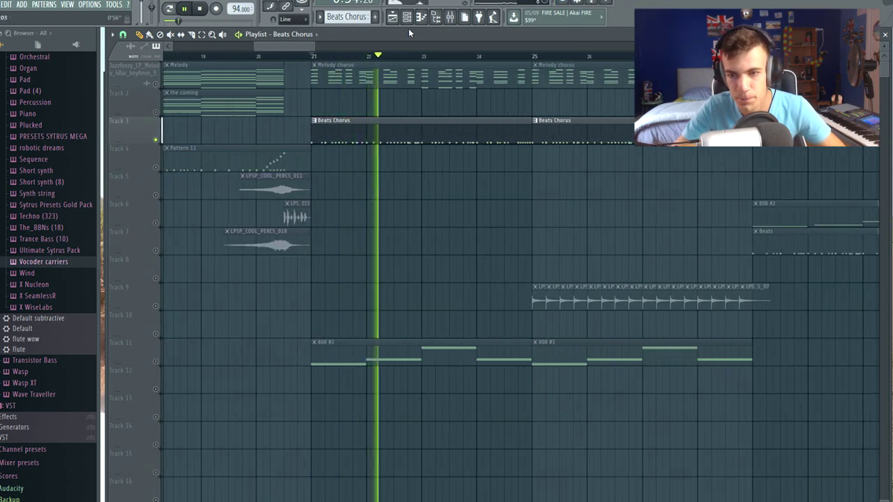
pyautogui.press('space')
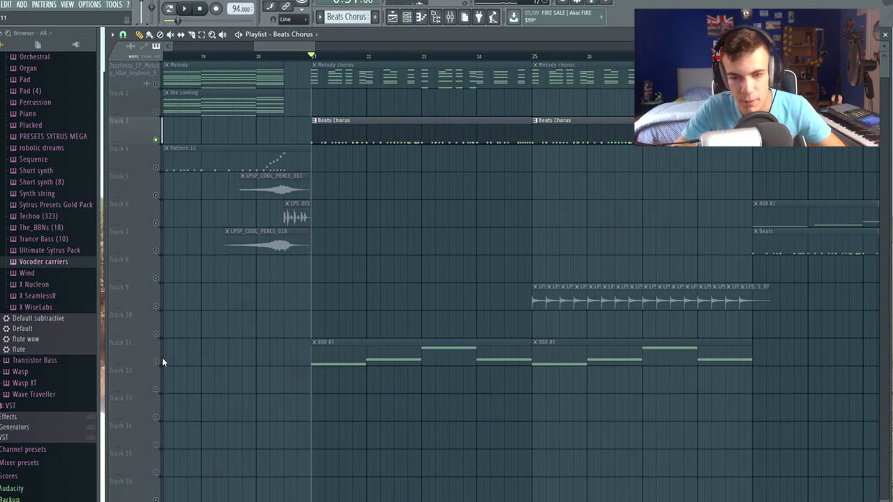
# Step: Solo Track 11 to isolate the 808 #3 clips of the chorus
pyautogui.rightClick(161, 362)
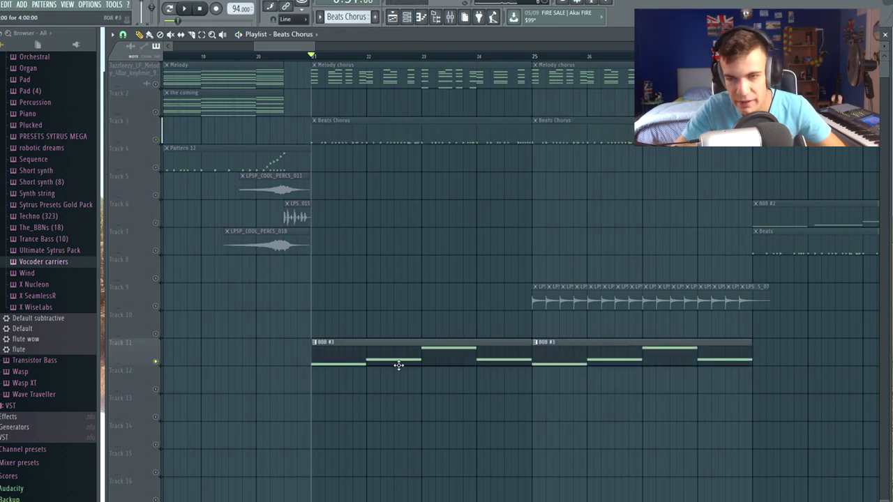
pyautogui.rightClick(157, 169)
pyautogui.rightClick(157, 169)
# Step: Play the Guitar pattern on soloed Track 3 from bar 29, and stop playback
pyautogui.press('space')
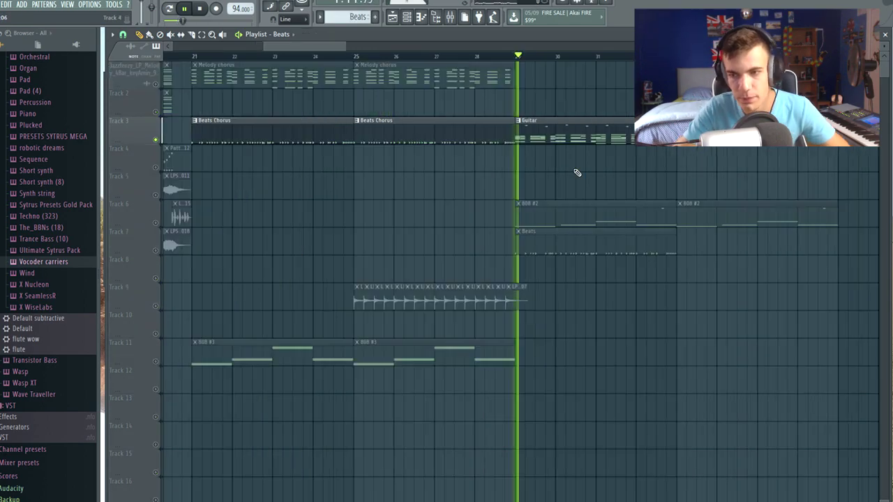
pyautogui.scroll(3, 575, 172)
pyautogui.click(487, 120)
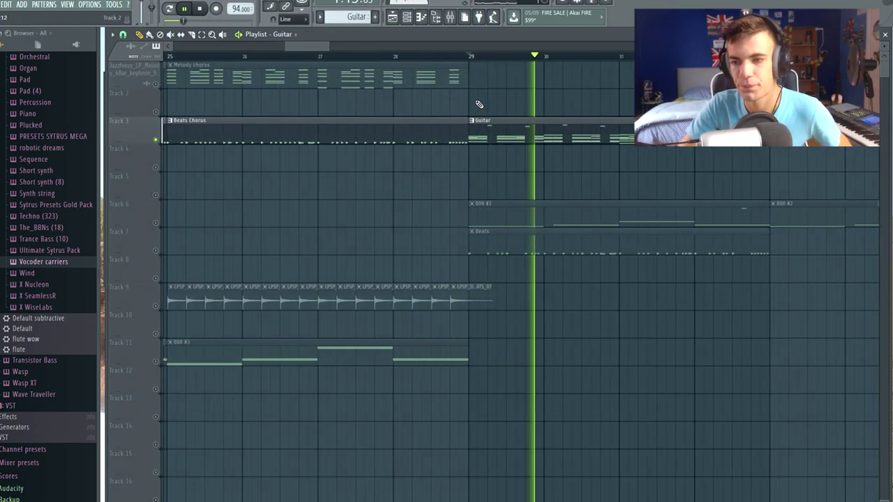
pyautogui.press('space')
# Step: Open the first Ample Guitar channel of the Guitar pattern in the piano roll and examine its chords
pyautogui.click(412, 15)
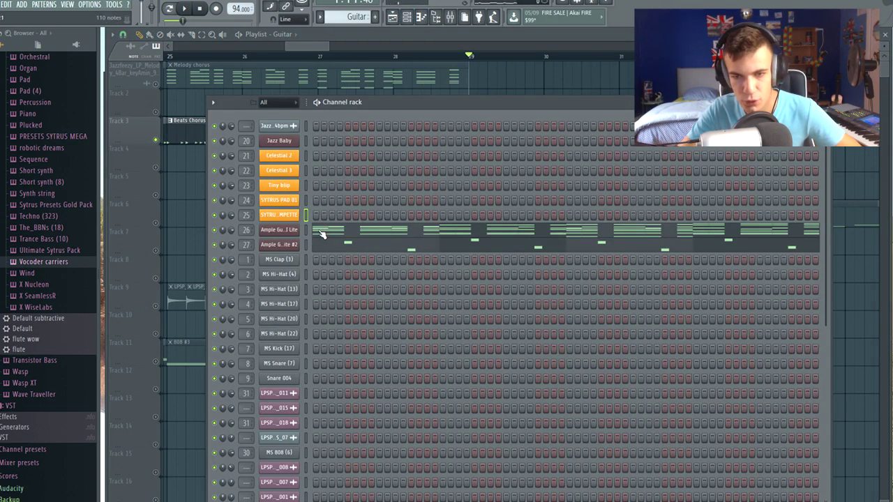
pyautogui.click(341, 235)
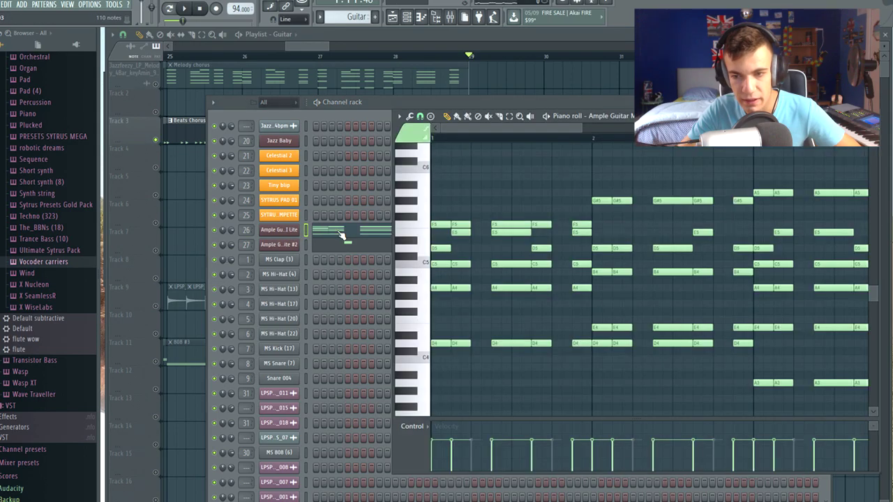
pyautogui.scroll(1, 535, 197)
pyautogui.scroll(-4, 537, 198)
pyautogui.scroll(-2, 587, 198)
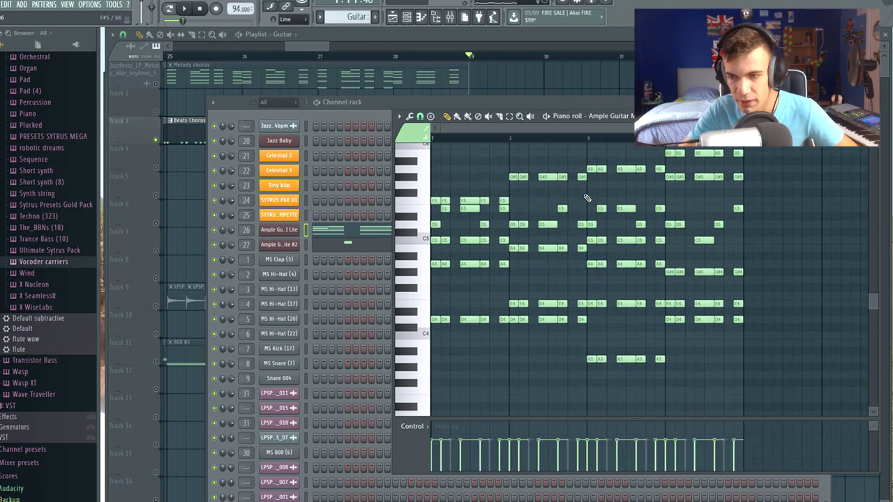
pyautogui.scroll(1, 614, 227)
pyautogui.scroll(-1, 521, 241)
# Step: Play the Guitar pattern's chords from bar 29 alongside their notes, and close the piano roll
pyautogui.press('space')
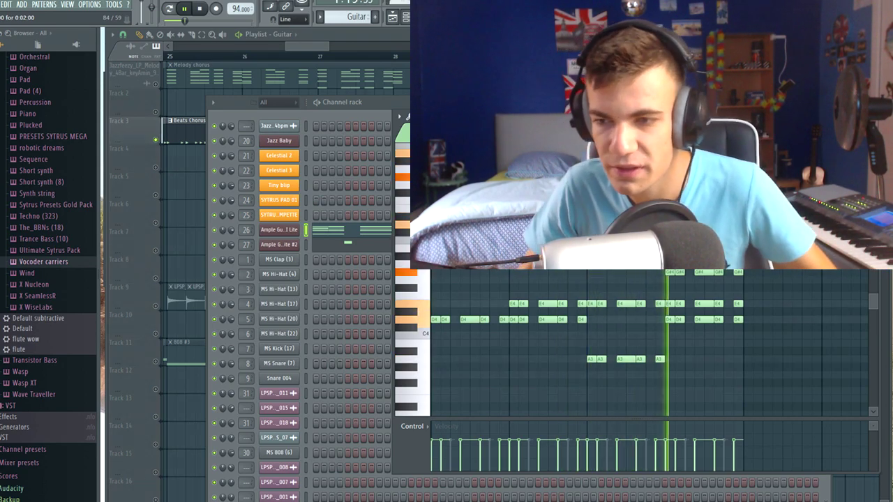
pyautogui.press('space')
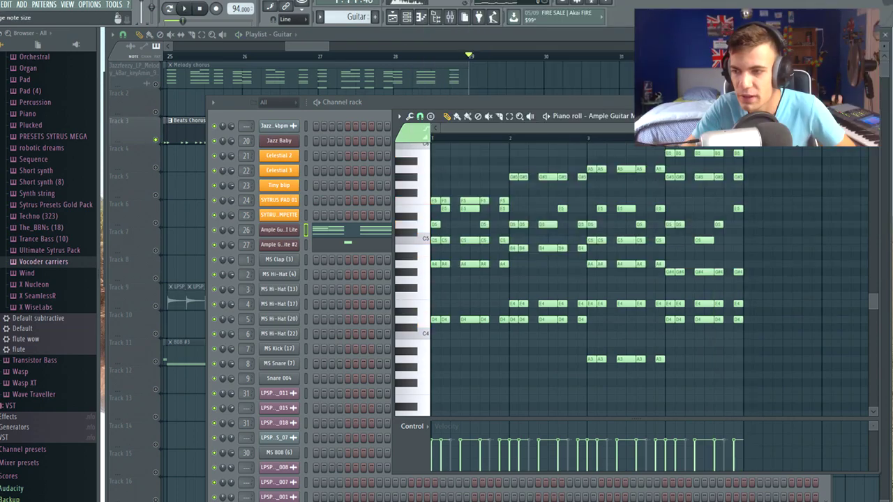
pyautogui.click(874, 117)
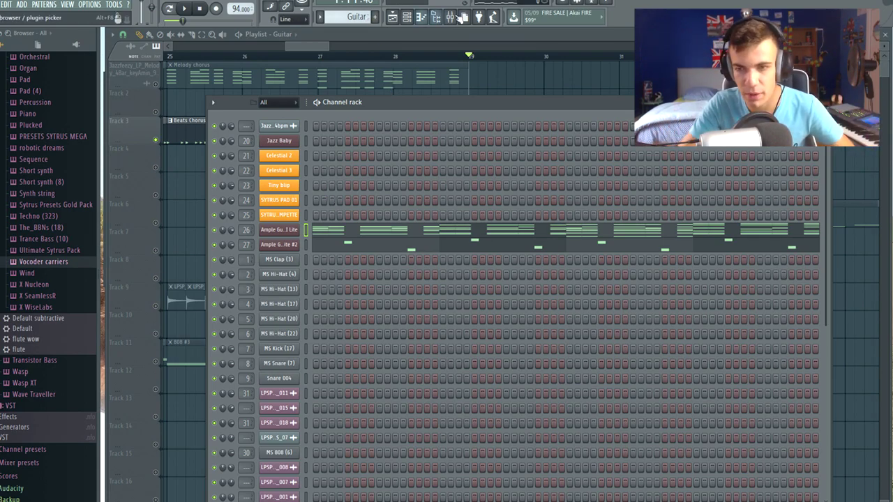
# Step: Return to the playlist and look over the remaining guitar, 808 and chorus sections of the arrangement
pyautogui.click(585, 90)
pyautogui.scroll(-3, 264, 211)
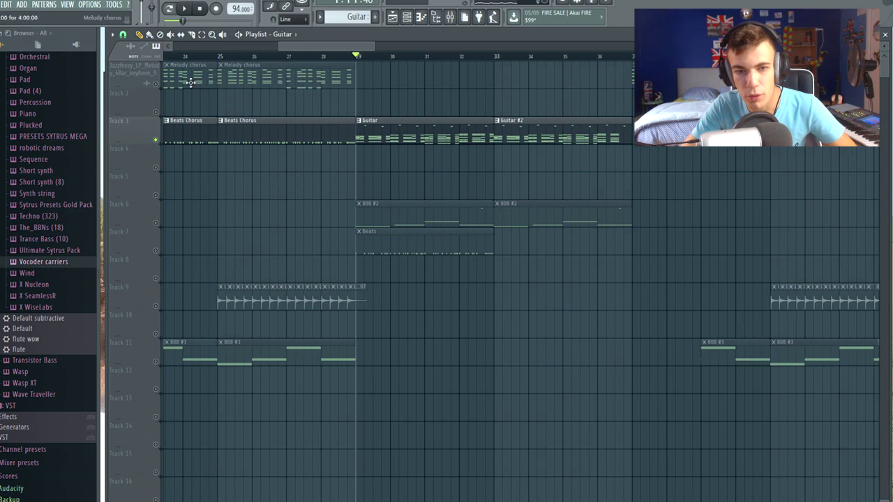
pyautogui.scroll(-1, 279, 217)
pyautogui.scroll(-1, 454, 233)
pyautogui.scroll(-2, 669, 219)
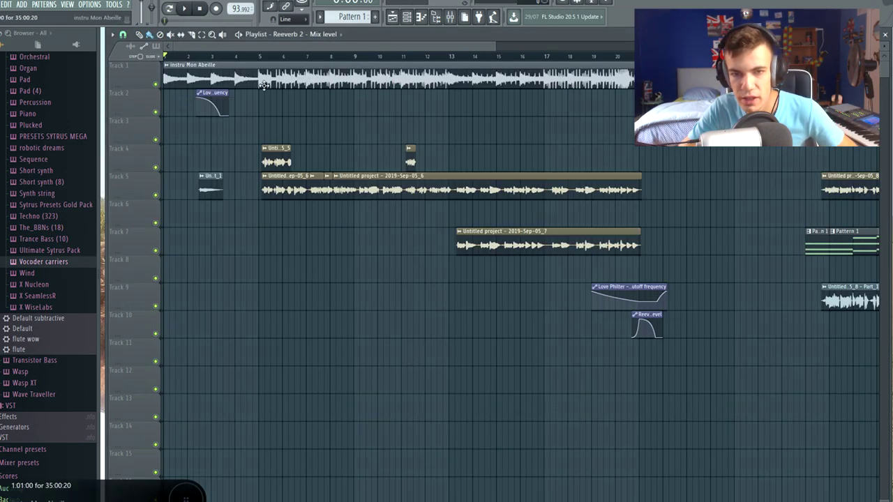
# Step: Solo Track 1 in the vocal project, play the instru Mon Abeille clip from the start, and enable all tracks again
pyautogui.rightClick(155, 85)
pyautogui.press('space')
pyautogui.scroll(-2, 302, 314)
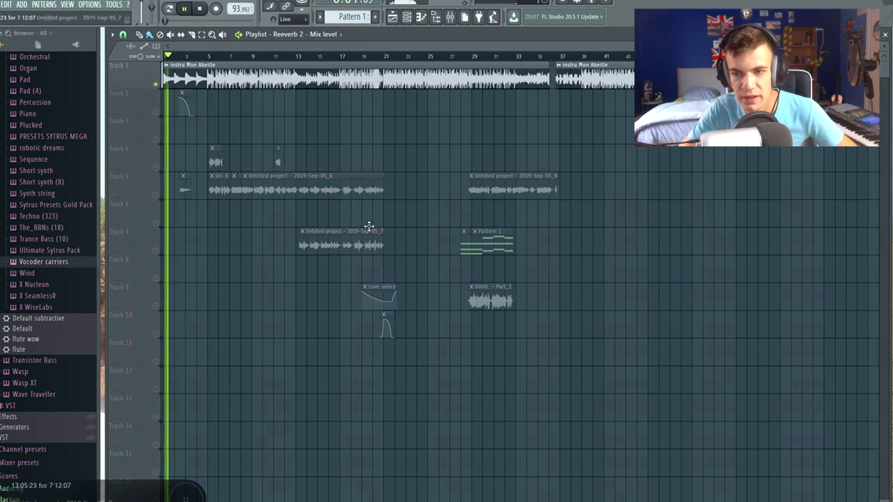
pyautogui.scroll(3, 181, 136)
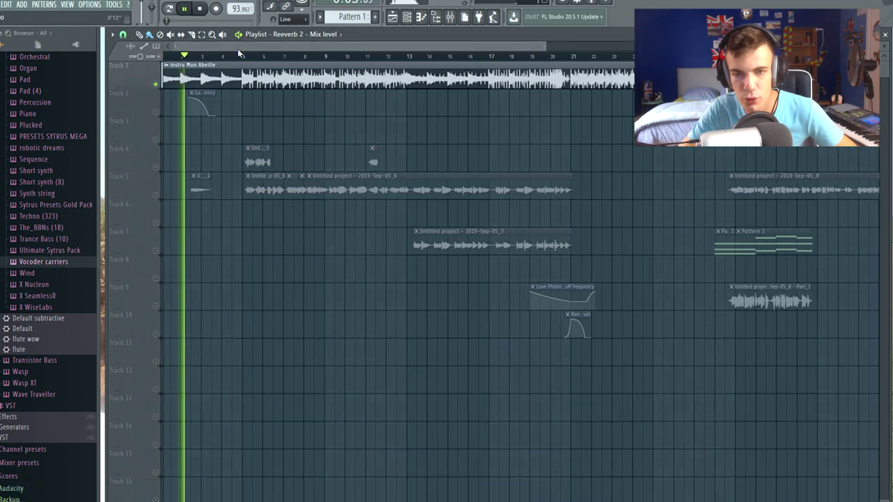
pyautogui.press('space')
pyautogui.rightClick(160, 89)
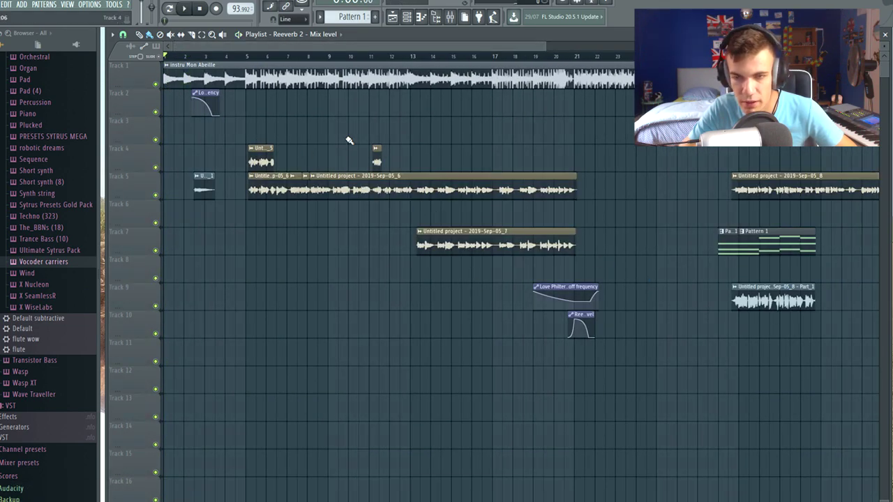
# Step: Play the vocal project from shortly after bar 2, through the Love Philter cutoff automation and the first Track 5 clip
pyautogui.scroll(-2, 558, 443)
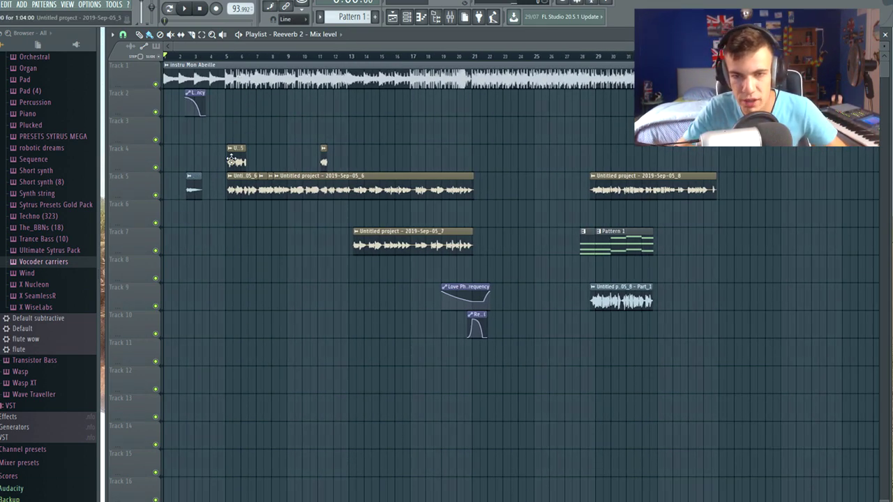
pyautogui.scroll(5, 191, 124)
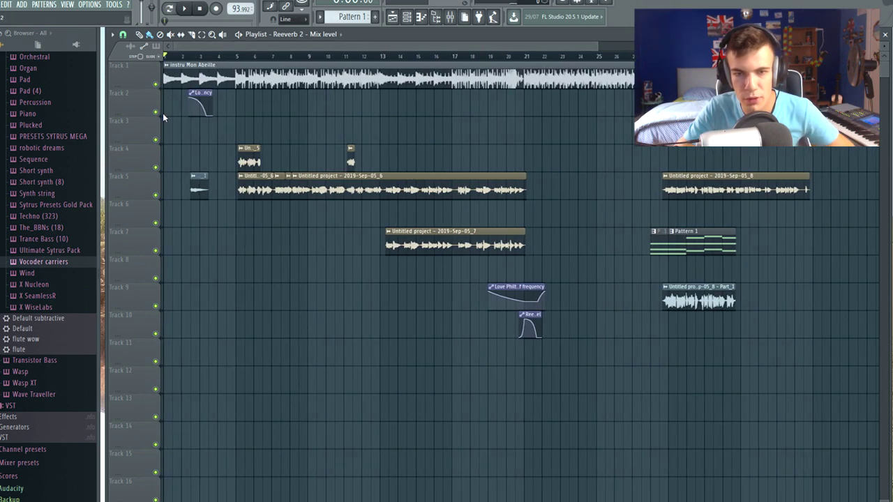
pyautogui.click(221, 56)
pyautogui.press('space')
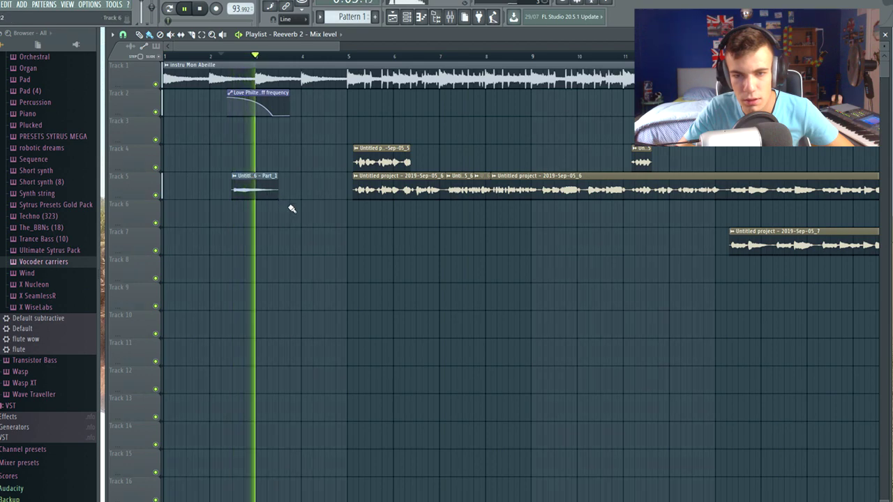
# Step: Stop playback and solo Track 5, which holds the main vocal clips
pyautogui.press('space')
pyautogui.scroll(2, 240, 126)
pyautogui.keyDown('ctrl'); pyautogui.click(155, 196); pyautogui.keyUp('ctrl')
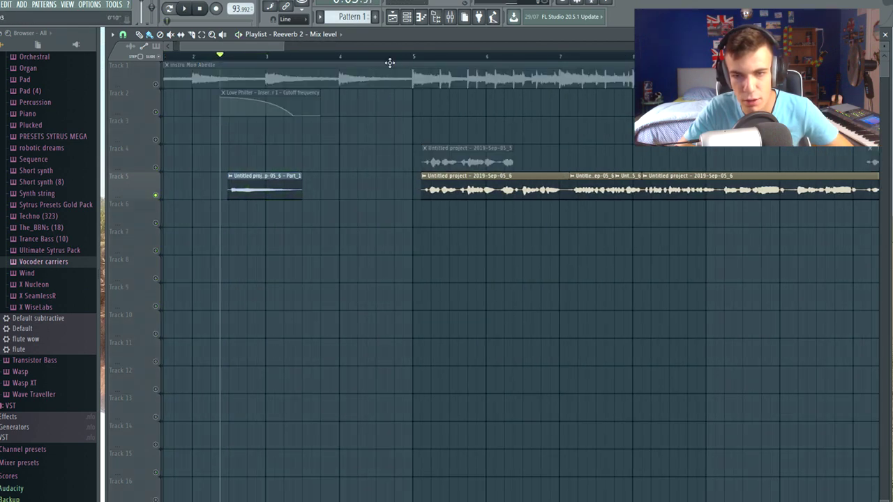
# Step: Examine the Fruity Compressor and Soundgoodizer settings in the Insert 2 effects chain in the mixer
pyautogui.press('F9')
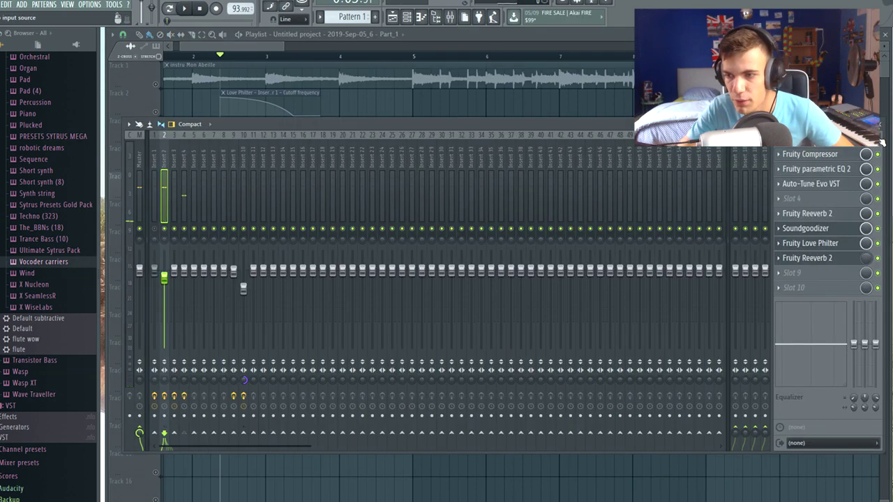
pyautogui.click(840, 158)
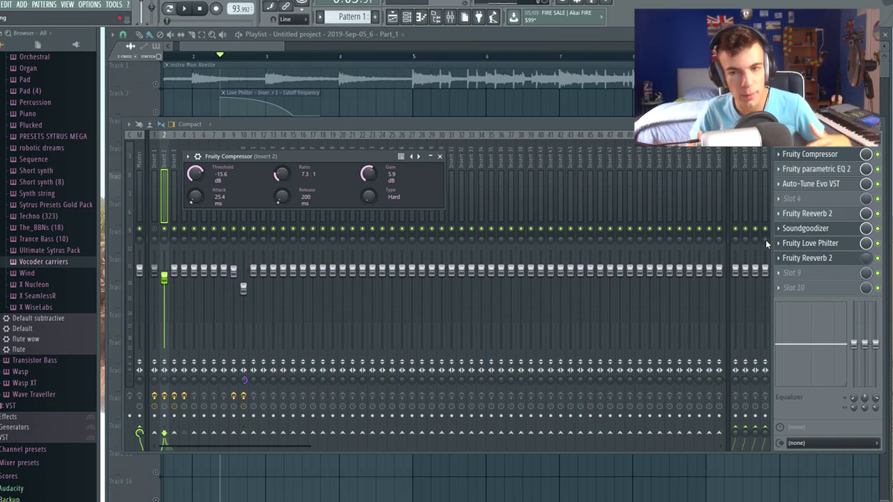
pyautogui.click(841, 155)
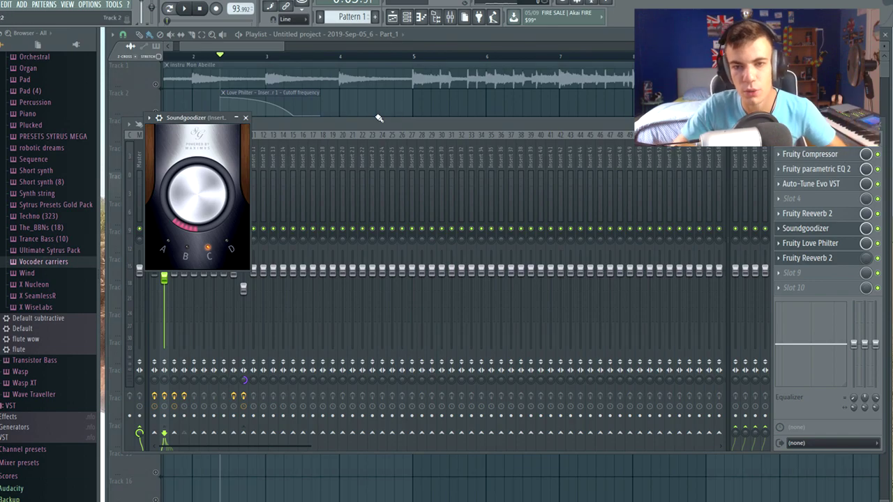
pyautogui.click(246, 117)
pyautogui.click(484, 128)
# Step: Move the high-pass band of Insert 2's Fruity Parametric EQ 2 to about 160 Hz, play the vocal through it, and close the EQ
pyautogui.click(812, 170)
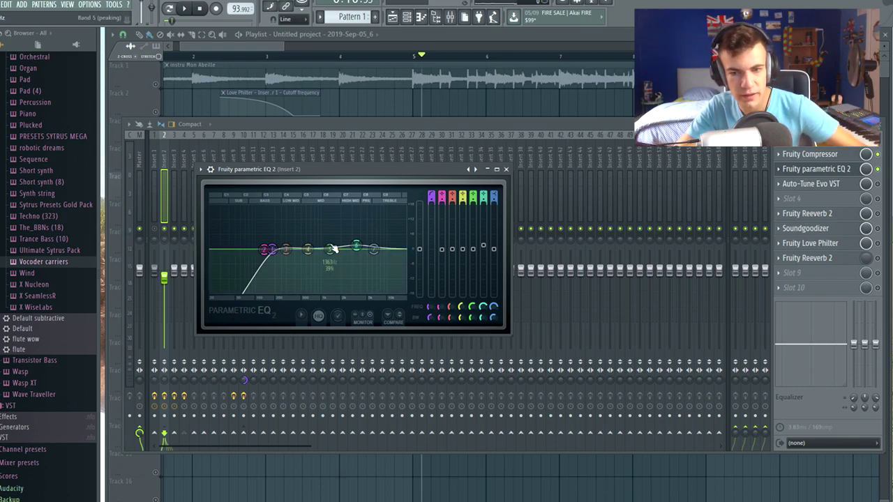
pyautogui.moveTo(272, 249)
pyautogui.mouseDown()
pyautogui.moveTo(247, 249)
pyautogui.moveTo(266, 249)
pyautogui.mouseUp()
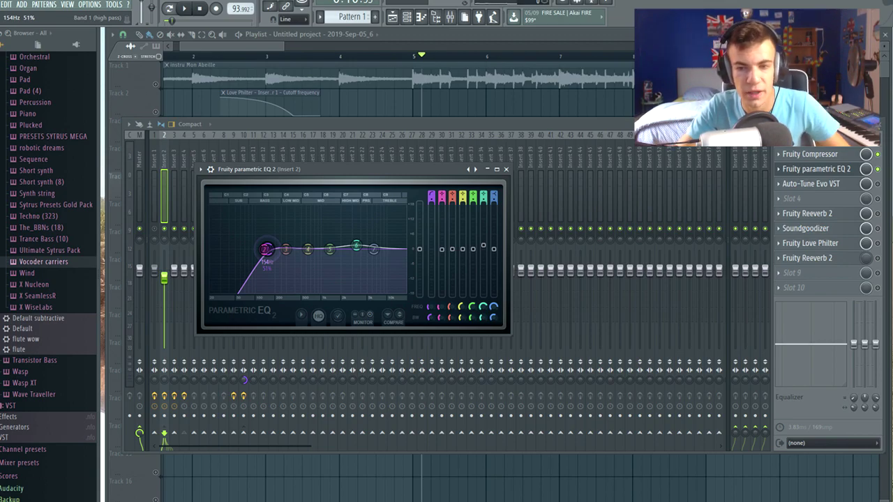
pyautogui.moveTo(266, 249); pyautogui.dragTo(267, 249)
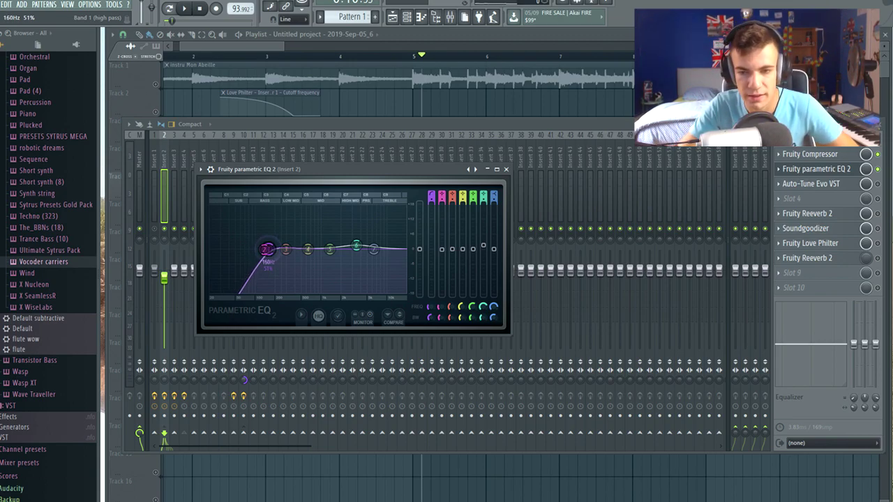
pyautogui.press('space')
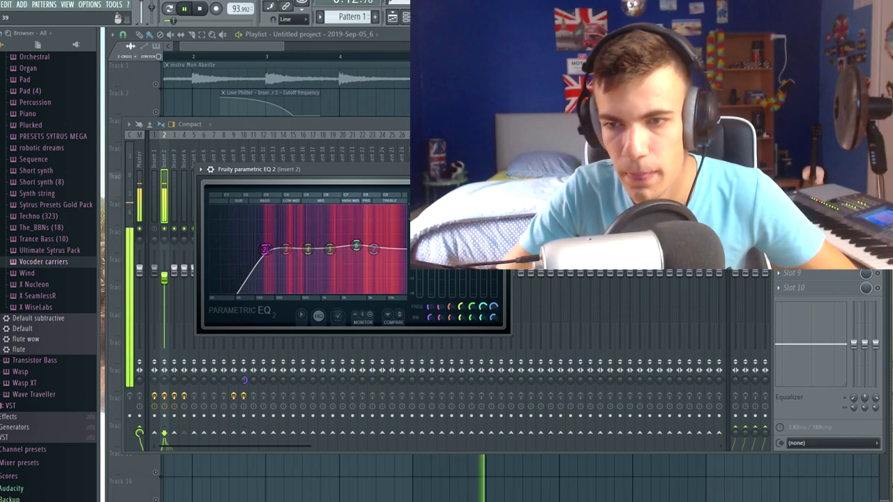
pyautogui.press('space')
pyautogui.click(505, 169)
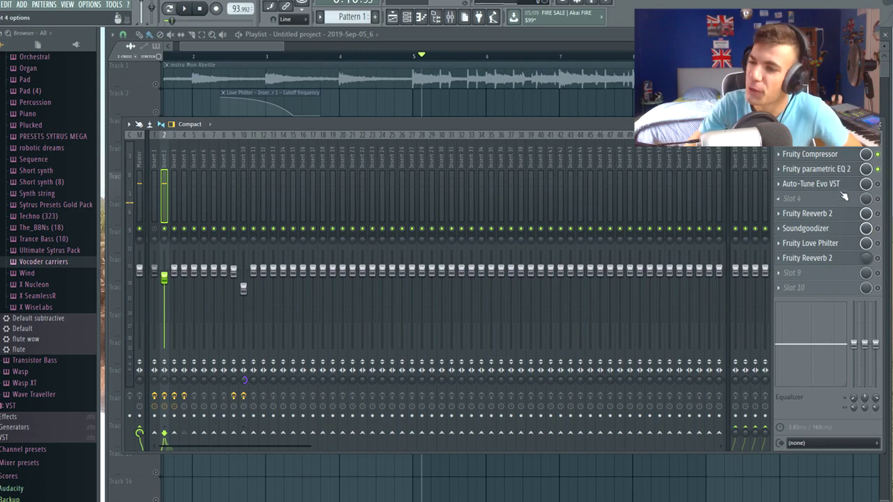
# Step: Enable Auto-Tune Evo VST and the effects below it on Insert 2, playing the Track 5 vocal from shortly after bar 5
pyautogui.click(878, 184)
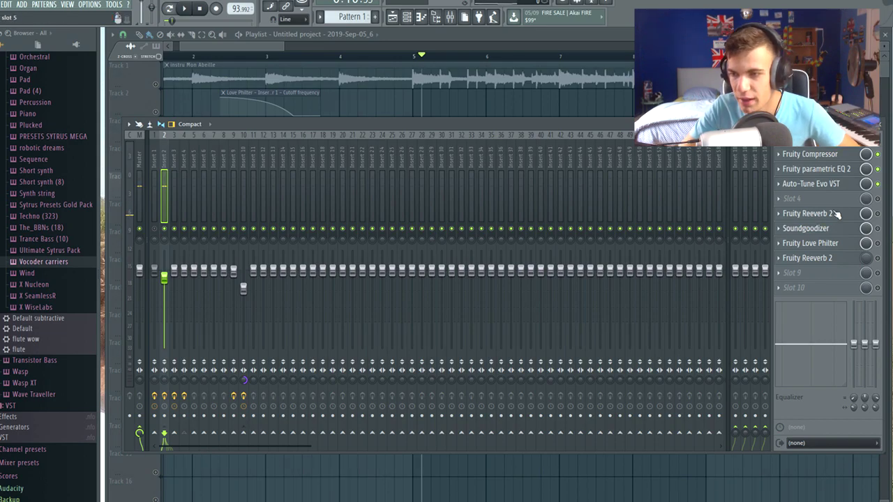
pyautogui.press('space')
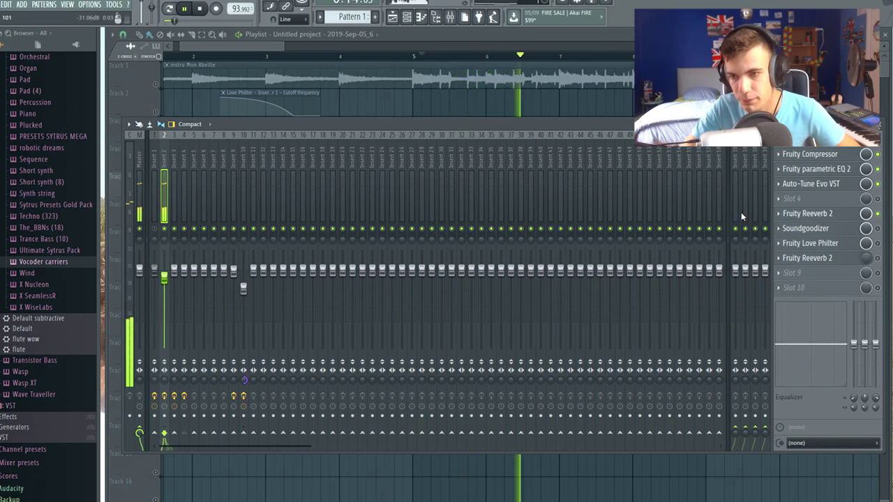
pyautogui.press('space')
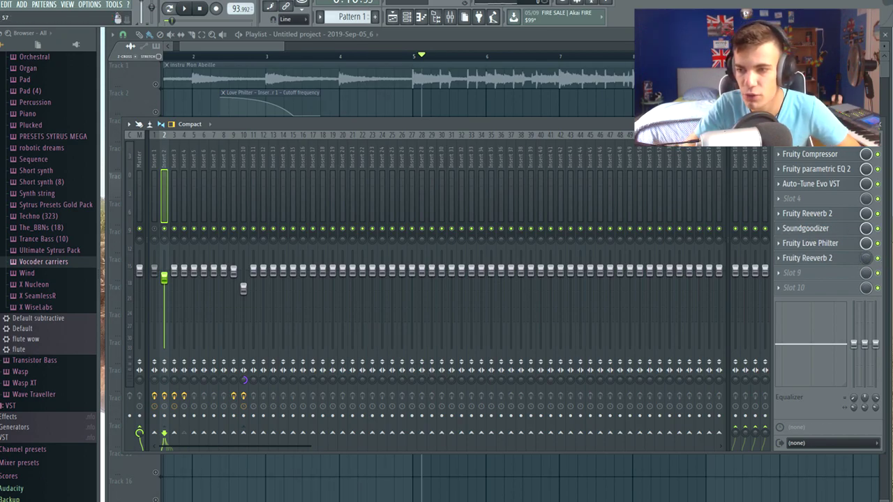
# Step: Close the mixer, enable Track 2, and play the first Track 5 clip with the cutoff automation from shortly after bar 2
pyautogui.click(877, 124)
pyautogui.scroll(3, 256, 204)
pyautogui.click(252, 56)
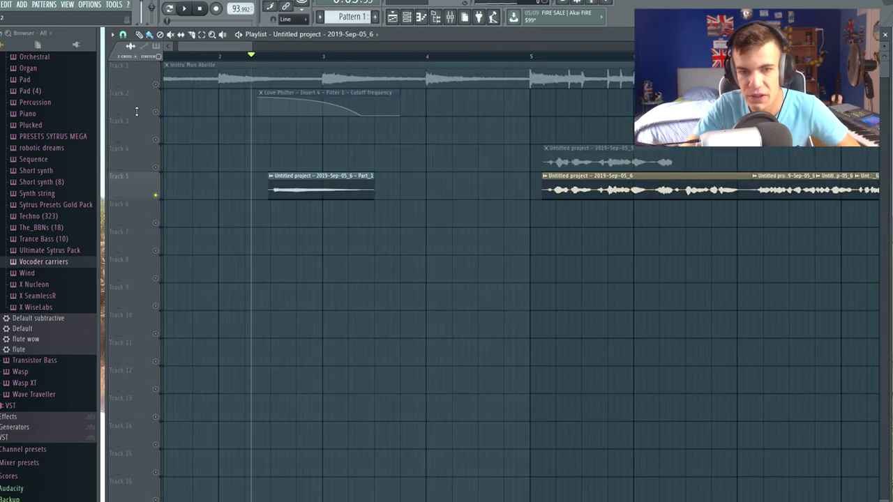
pyautogui.click(157, 111)
pyautogui.press('space')
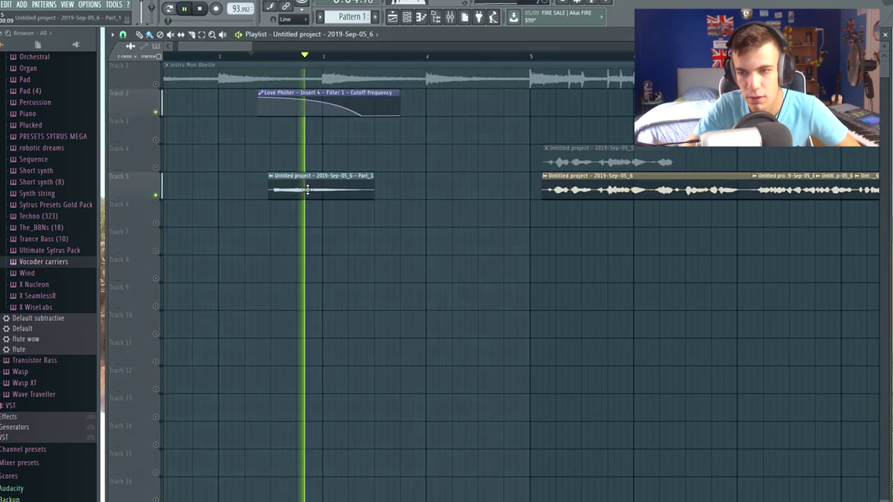
pyautogui.press('space')
# Step: Compare the first Track 5 clip by playing it with Track 2's cutoff automation muted and once more with it enabled
pyautogui.moveTo(413, 98)
pyautogui.mouseDown()
pyautogui.moveTo(257, 104)
pyautogui.moveTo(422, 104)
pyautogui.mouseUp()
pyautogui.click(155, 112)
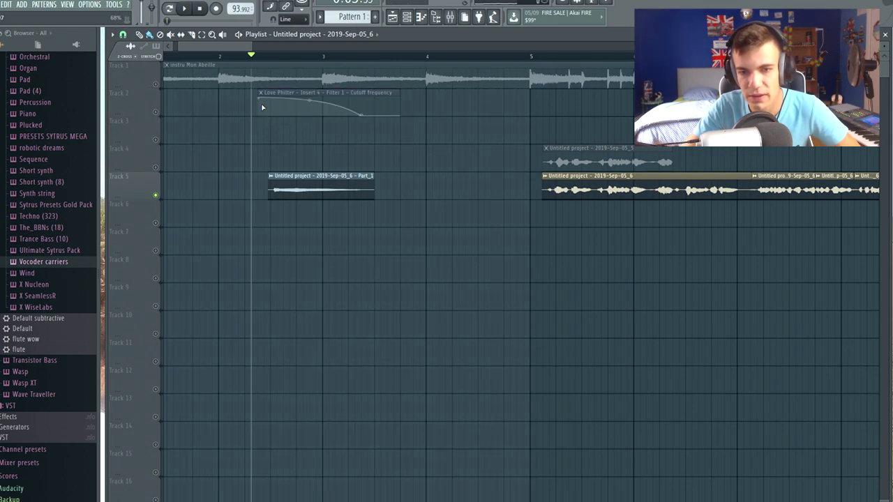
pyautogui.press('space')
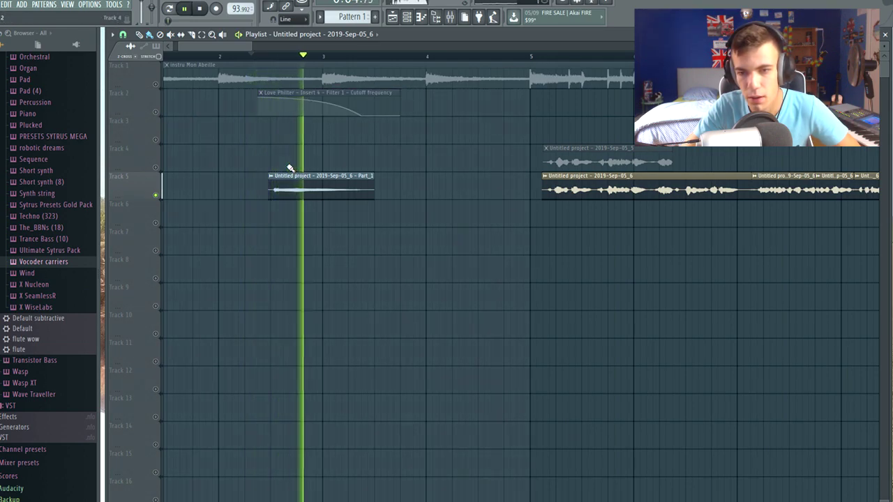
pyautogui.press('space')
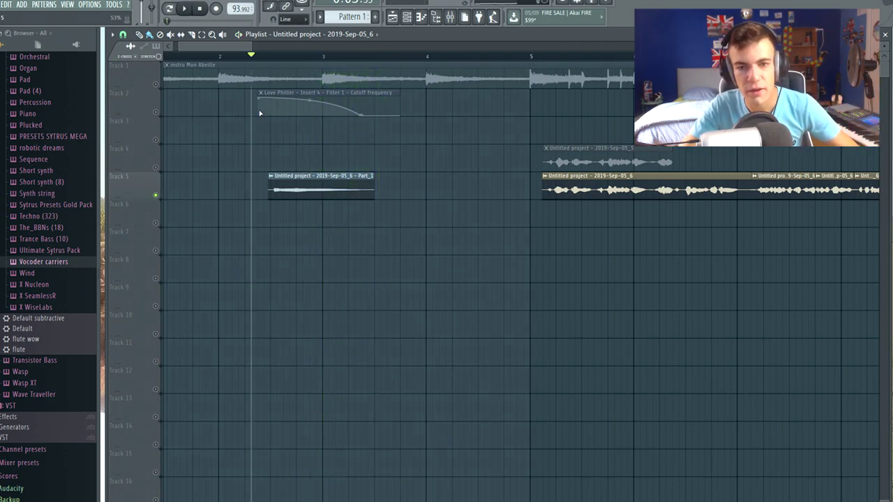
pyautogui.click(155, 112)
pyautogui.press('space')
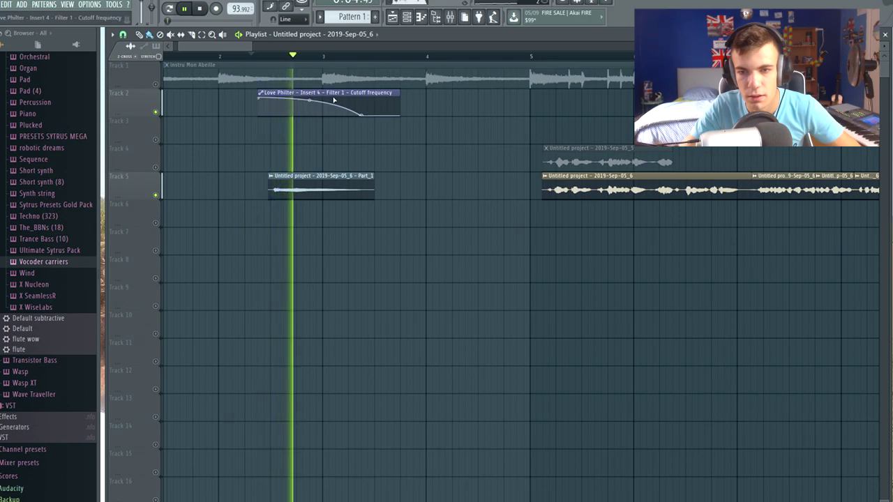
pyautogui.press('space')
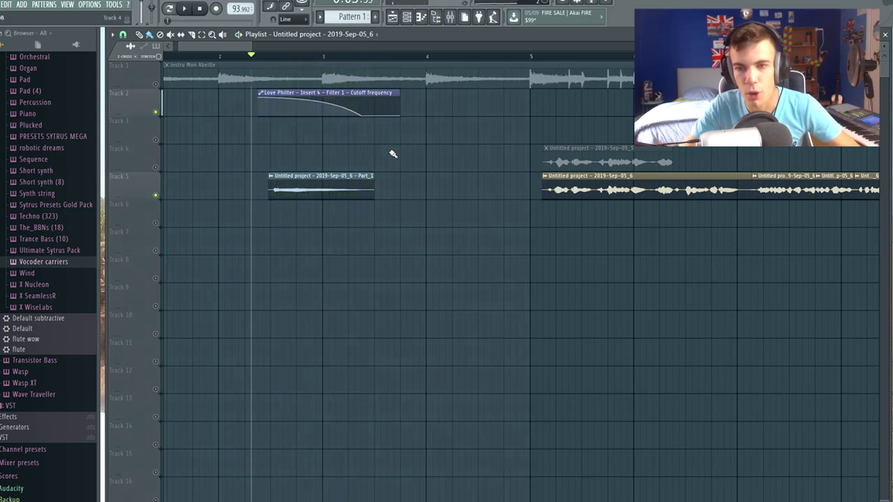
# Step: Examine the Fruity Love Philter settings on Insert 2, and close the plugin and the mixer
pyautogui.click(453, 21)
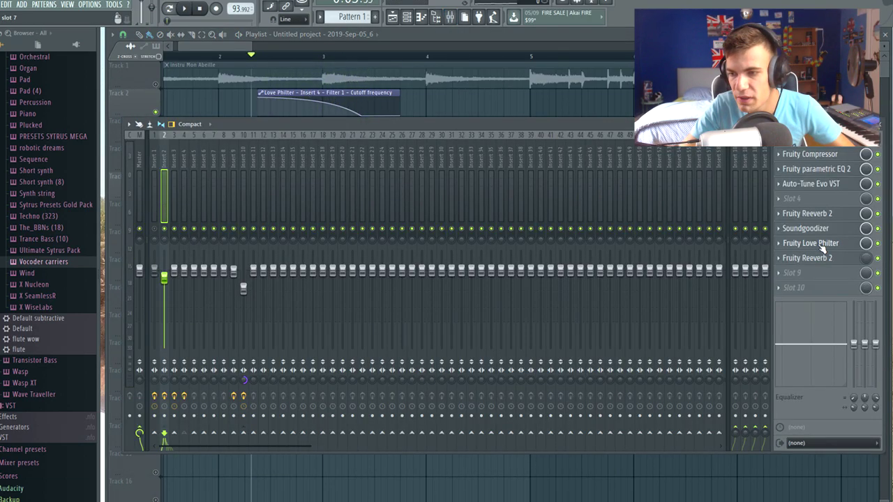
pyautogui.click(821, 246)
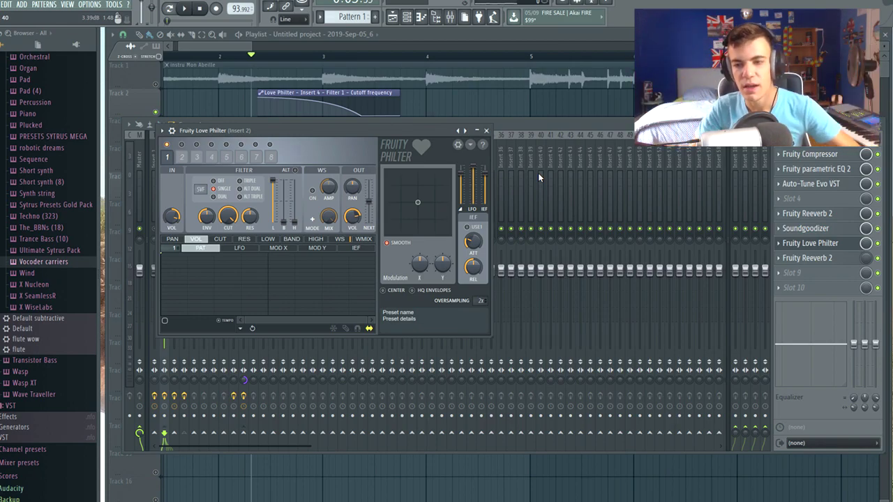
pyautogui.click(471, 112)
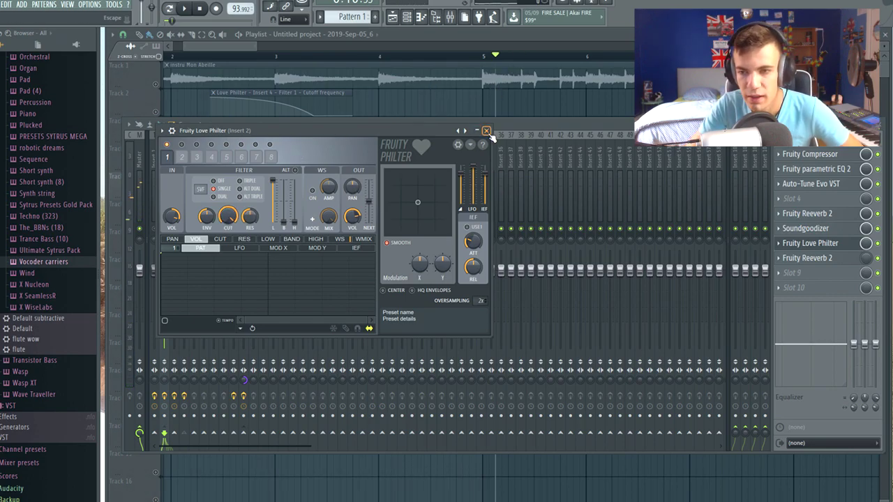
pyautogui.click(487, 132)
pyautogui.press('F9')
# Step: Enable Track 2 and place the playhead at the start of its Love Philter cutoff automation clip
pyautogui.scroll(-2, 495, 111)
pyautogui.scroll(2, 255, 237)
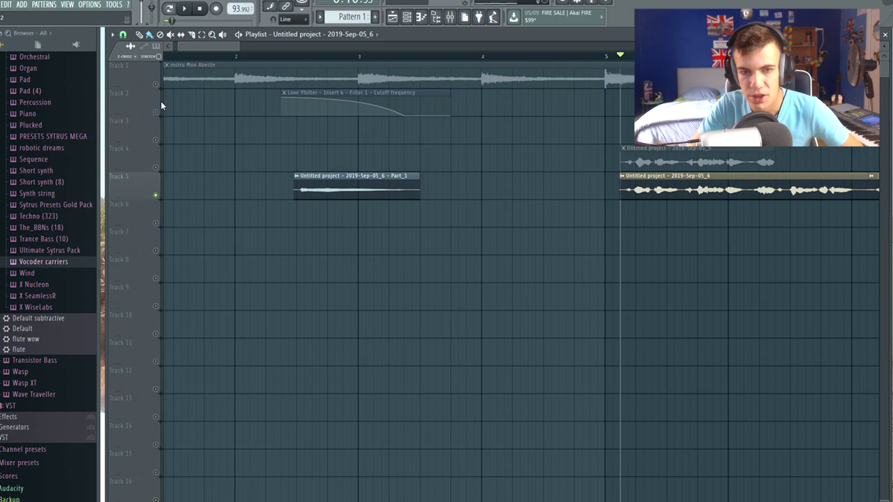
pyautogui.click(164, 110)
pyautogui.click(281, 54)
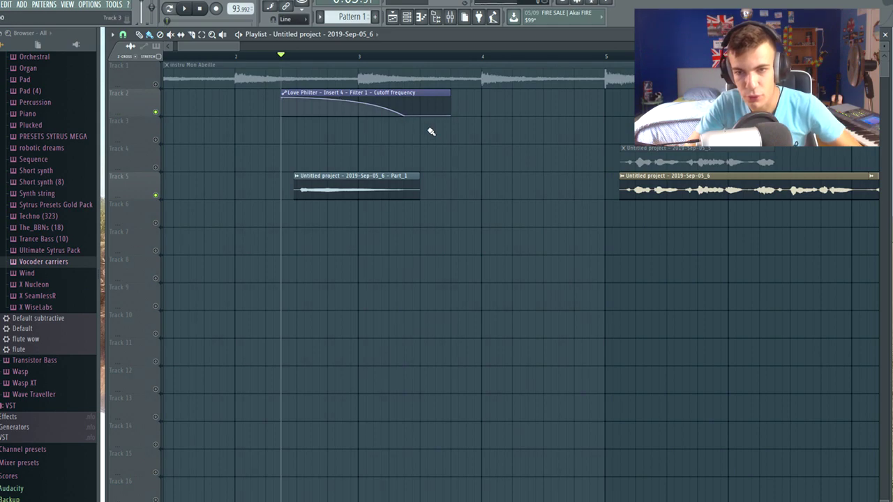
# Step: Enable Track 4 and play its first vocal clip together with Track 5 from bar 5
pyautogui.scroll(-3, 348, 174)
pyautogui.click(396, 56)
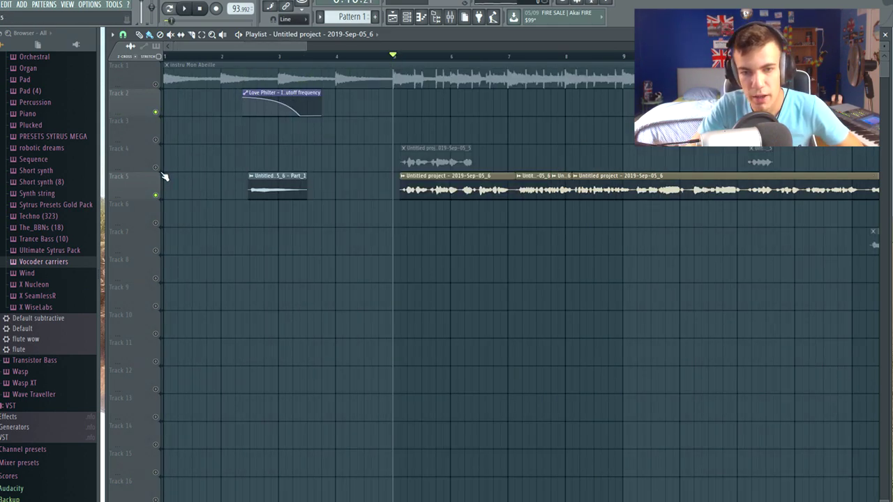
pyautogui.press('space')
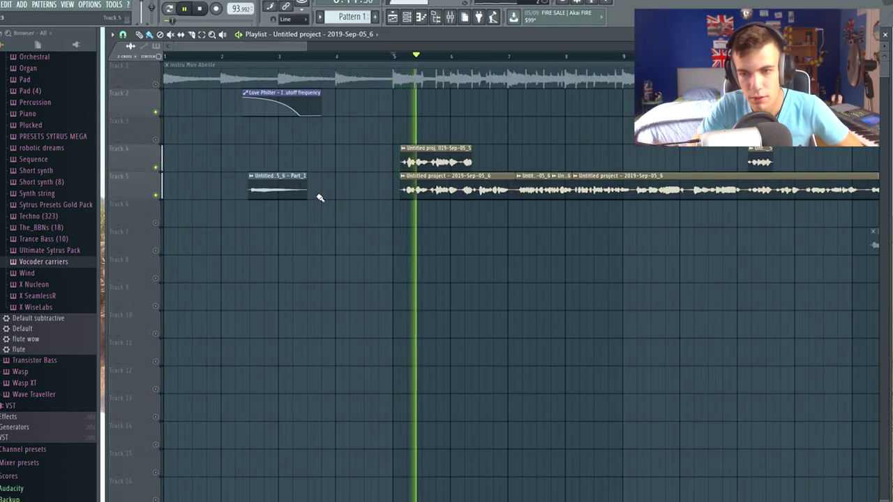
pyautogui.scroll(-2, 419, 247)
pyautogui.scroll(2, 419, 247)
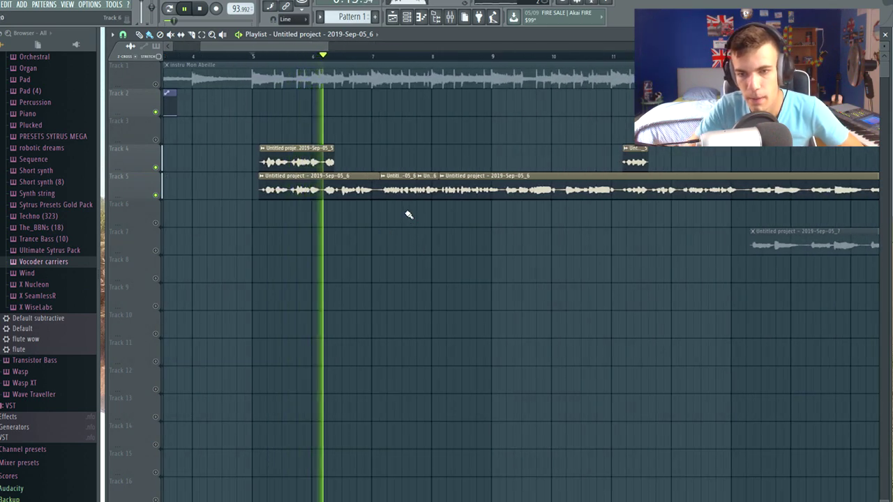
# Step: Stop playback, move the playhead near bar 13, and enable Track 7's vocal clip
pyautogui.scroll(-3, 261, 257)
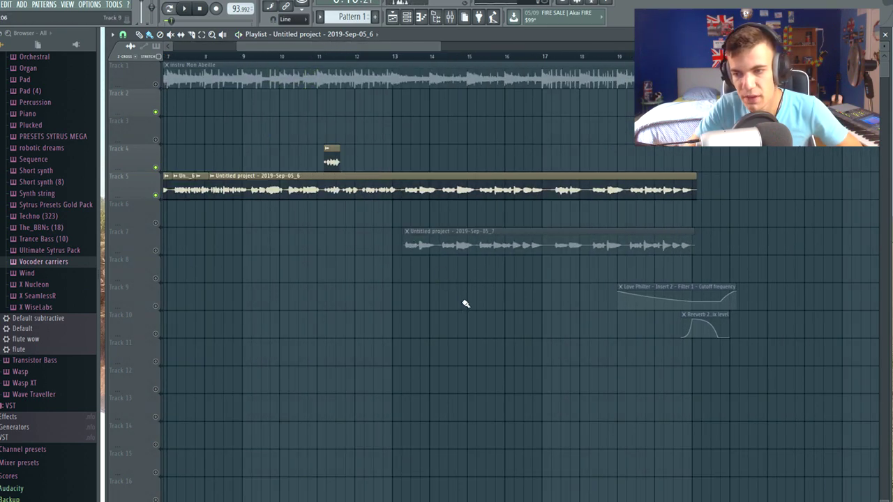
pyautogui.scroll(2, 466, 304)
pyautogui.click(350, 55)
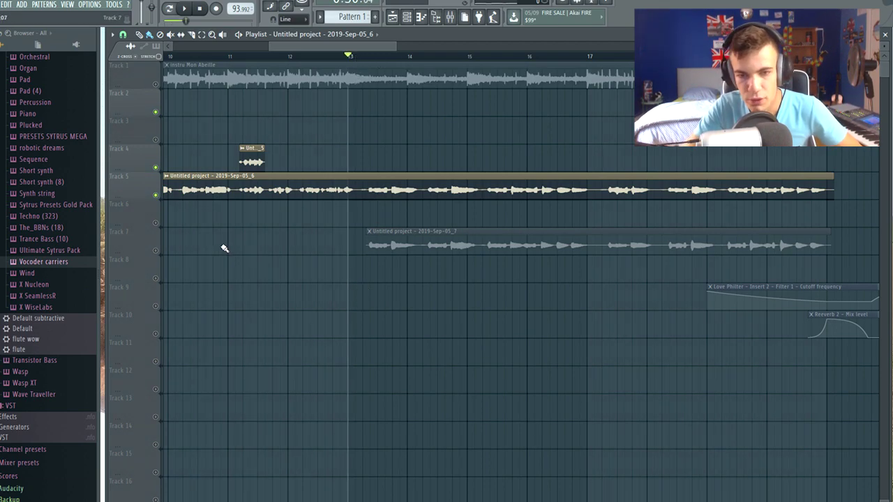
pyautogui.click(156, 251)
pyautogui.scroll(1, 399, 282)
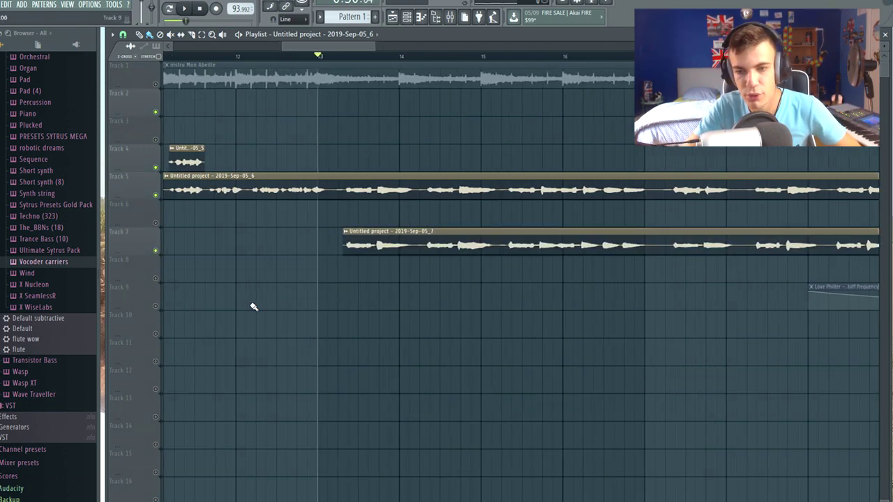
pyautogui.scroll(-1, 249, 304)
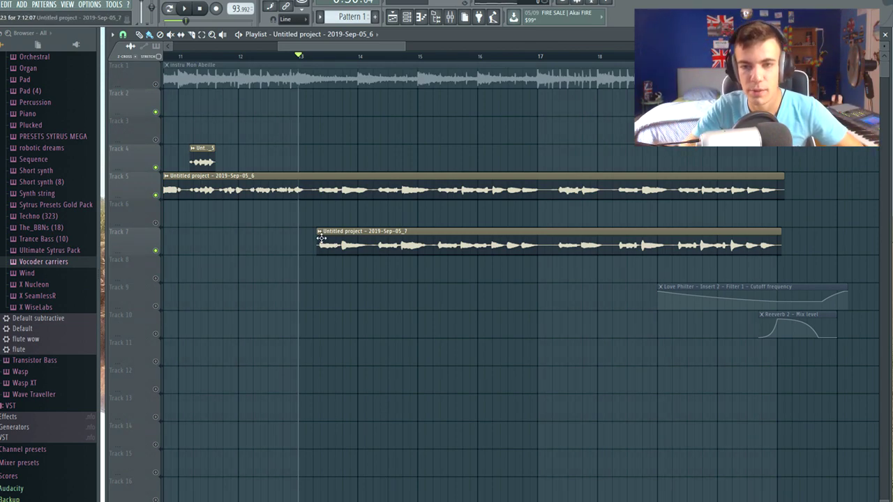
# Step: Play the Track 5 and Track 7 vocals together from shortly after bar 13
pyautogui.click(313, 55)
pyautogui.press('space')
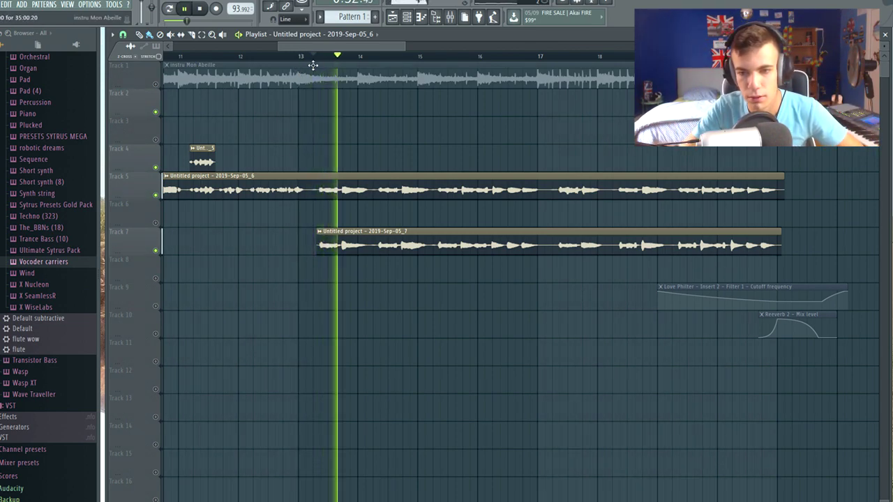
pyautogui.scroll(-1, 230, 323)
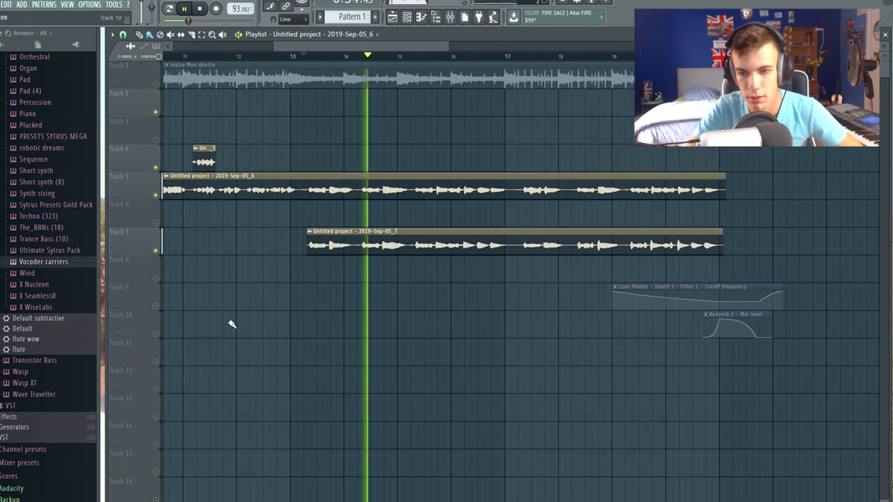
# Step: Enable Track 1 and play the instrumental with the Track 5 and Track 7 vocals from bar 19
pyautogui.scroll(2, 383, 314)
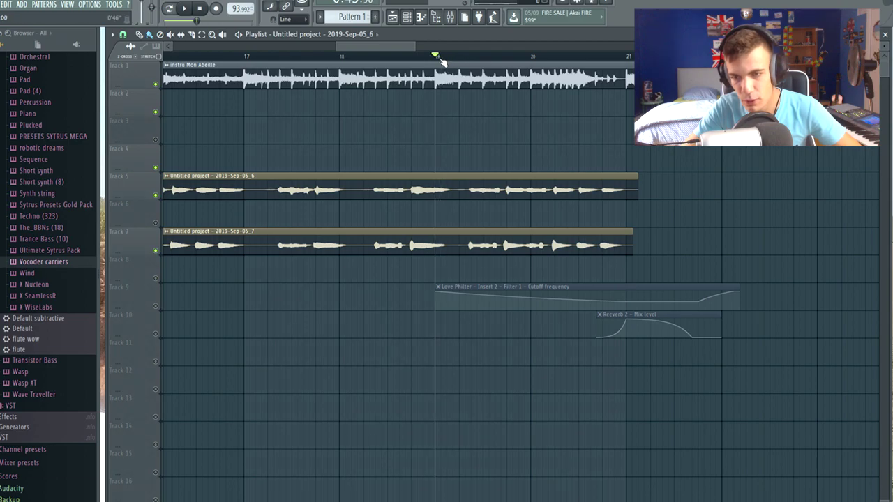
pyautogui.scroll(-2, 304, 342)
pyautogui.press('space')
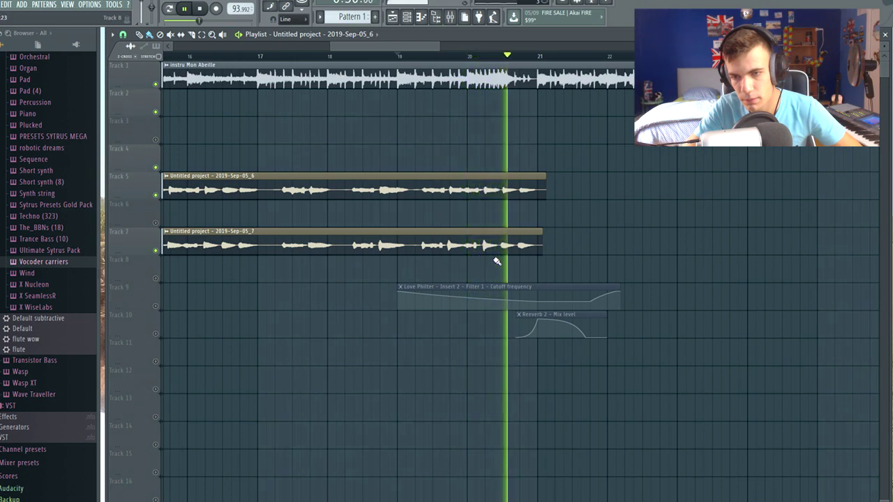
# Step: Stop playback and enable the Love Philter cutoff automation on Track 9 and the Reeverb 2 mix level automation on Track 10
pyautogui.press('space')
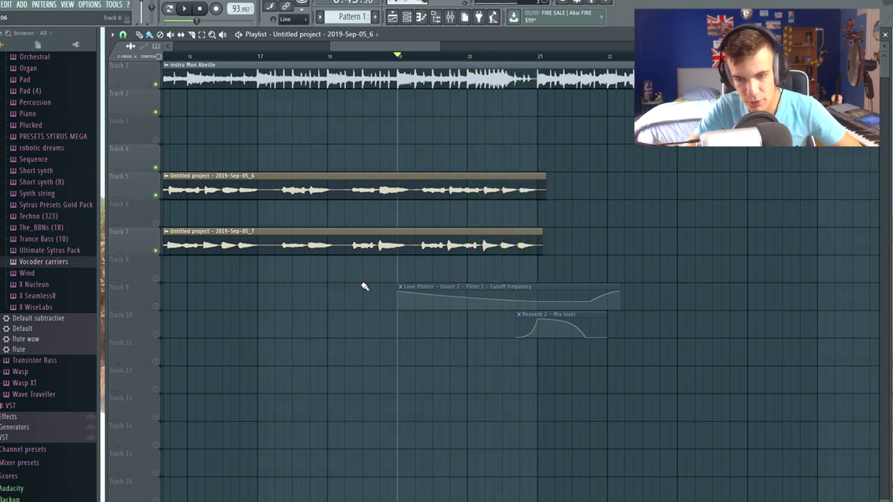
pyautogui.click(155, 306)
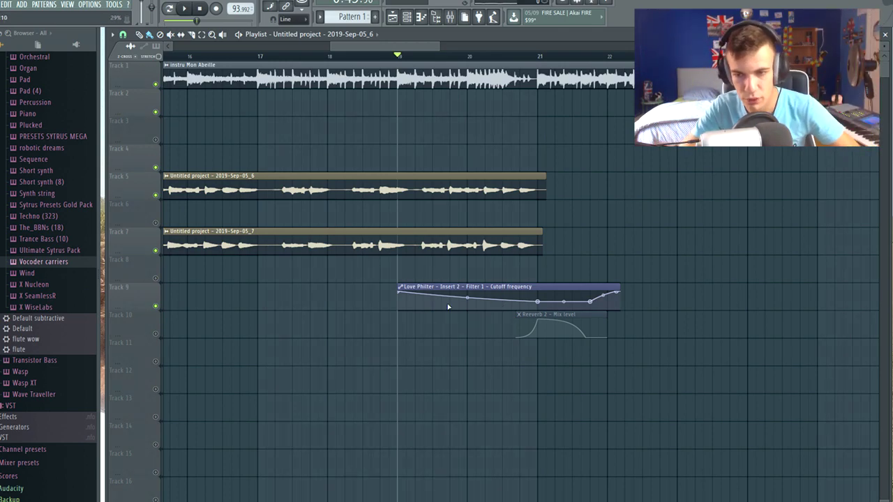
pyautogui.scroll(-5, 755, 291)
pyautogui.scroll(4, 680, 392)
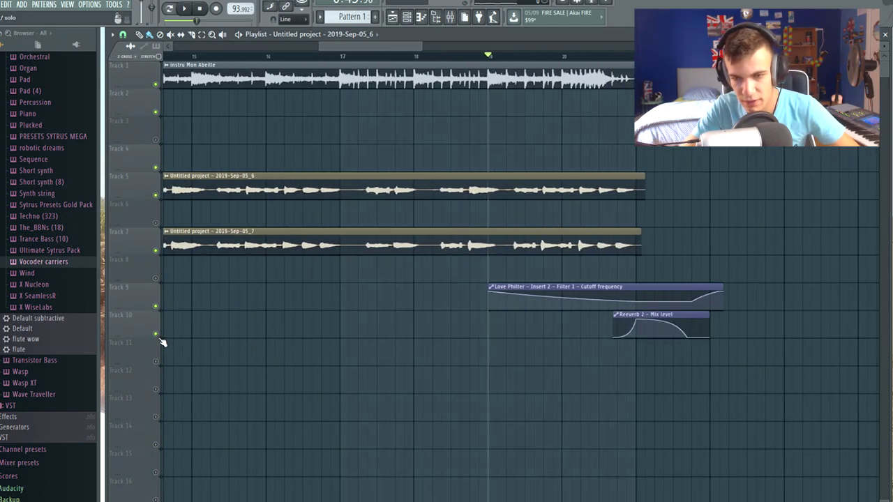
pyautogui.scroll(3, 634, 355)
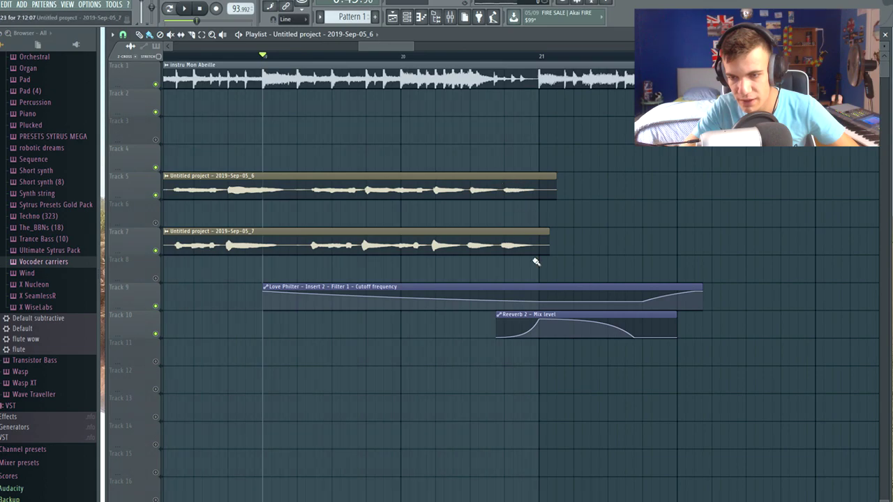
pyautogui.scroll(2, 534, 257)
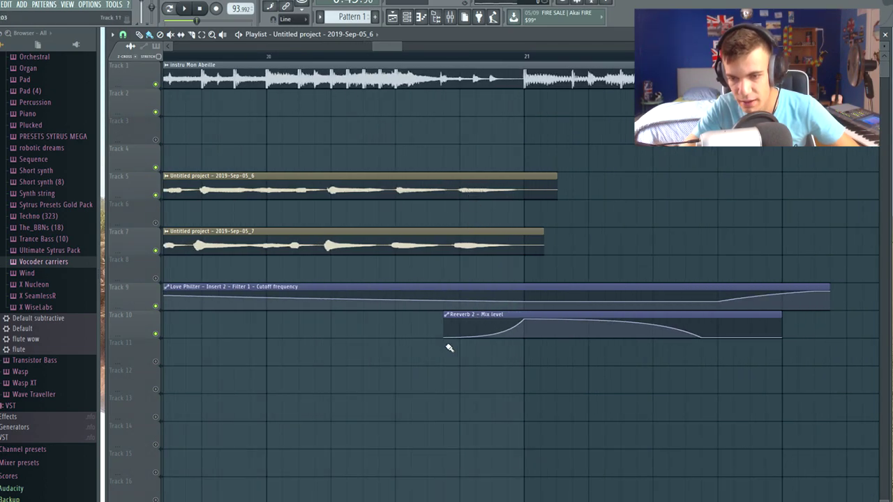
pyautogui.scroll(-2, 335, 330)
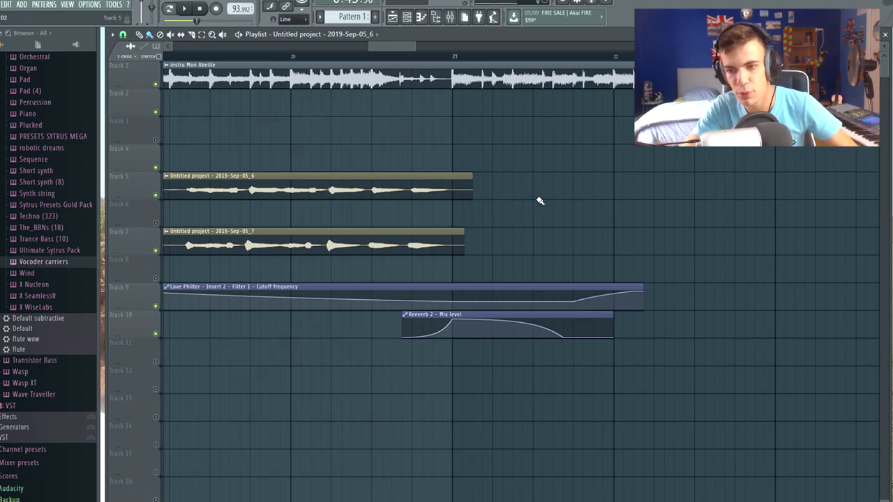
# Step: Move the playhead to bar 28, at the start of the Pattern 1 clips on Track 7
pyautogui.scroll(-2, 729, 347)
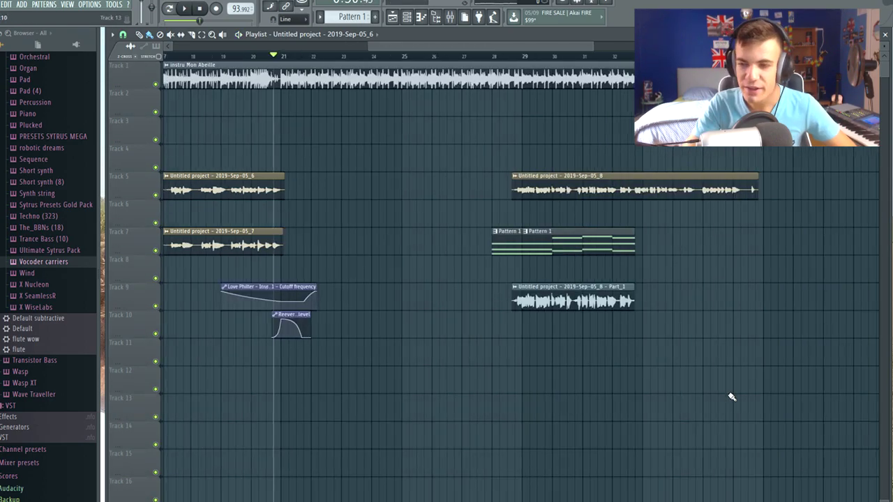
pyautogui.scroll(2, 731, 395)
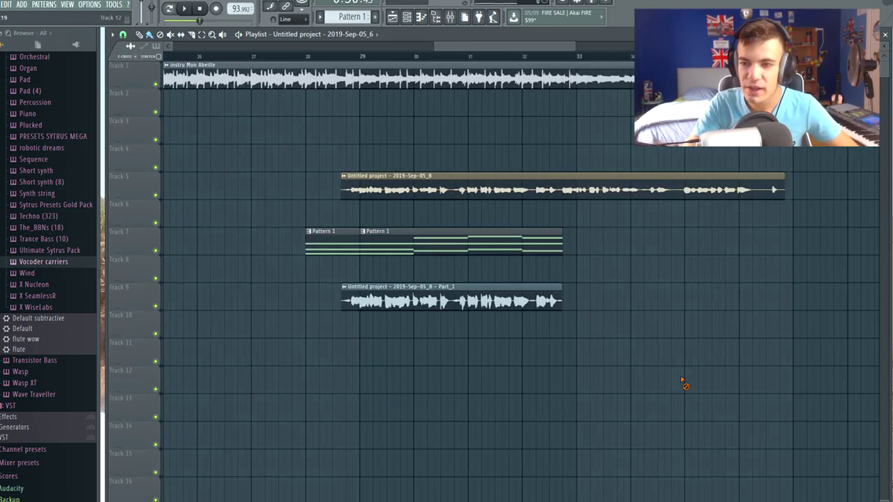
pyautogui.click(307, 55)
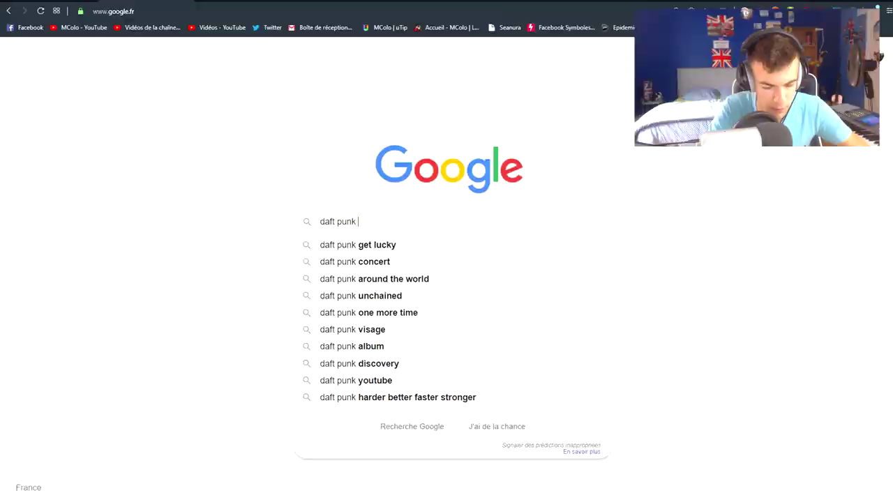
# Step: Extend the Google search query to "daft punk vocod"
pyautogui.write('vocal')
pyautogui.press('BackSpace')
pyautogui.press('BackSpace')
pyautogui.write('od')
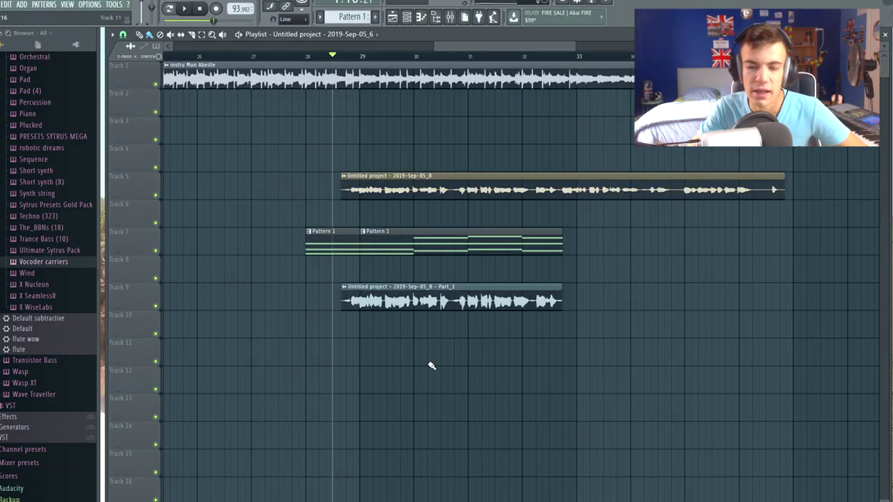
# Step: Mute the instrumental on Track 1 and the original vocal clip on Track 5
pyautogui.scroll(2, 360, 398)
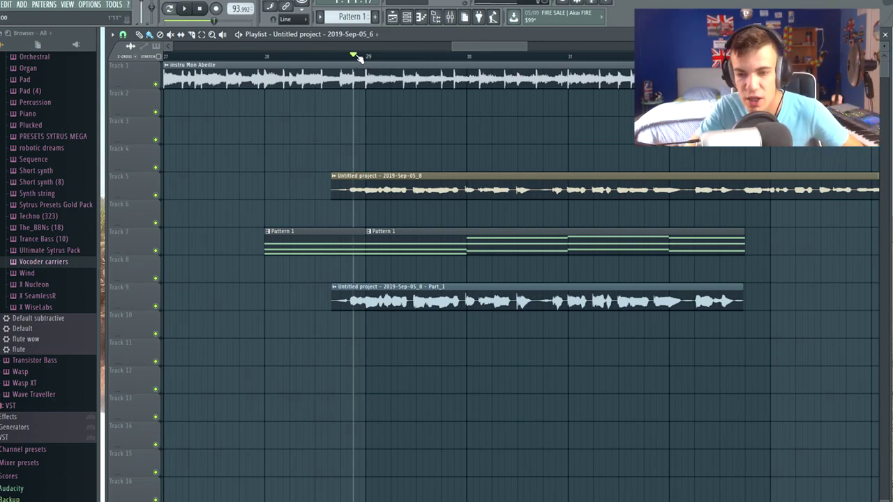
pyautogui.click(156, 85)
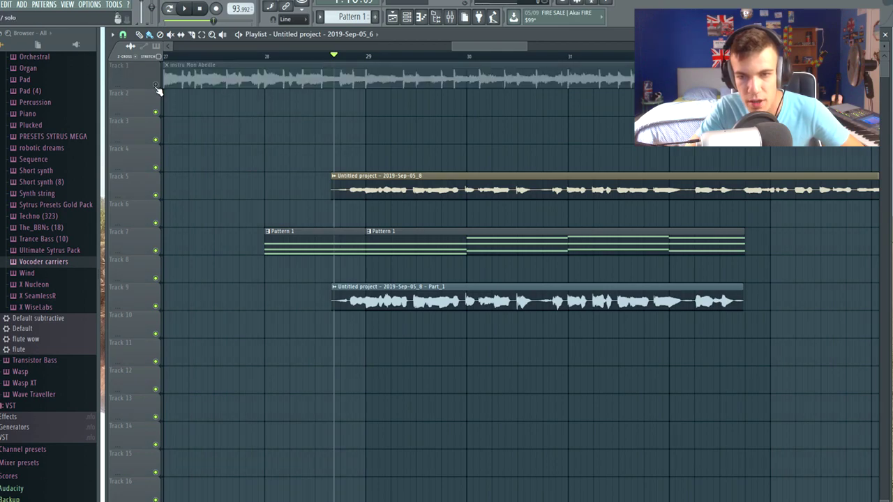
pyautogui.click(156, 194)
pyautogui.hscroll(2, 265, 345)
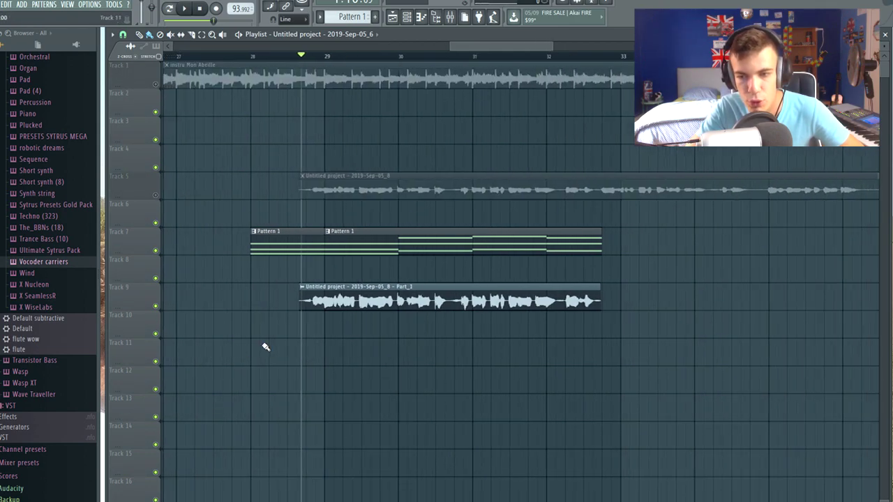
# Step: Play the Track 7 pattern together with the Track 9 vocal part from midway through bar 28, and stop near its end
pyautogui.click(255, 55)
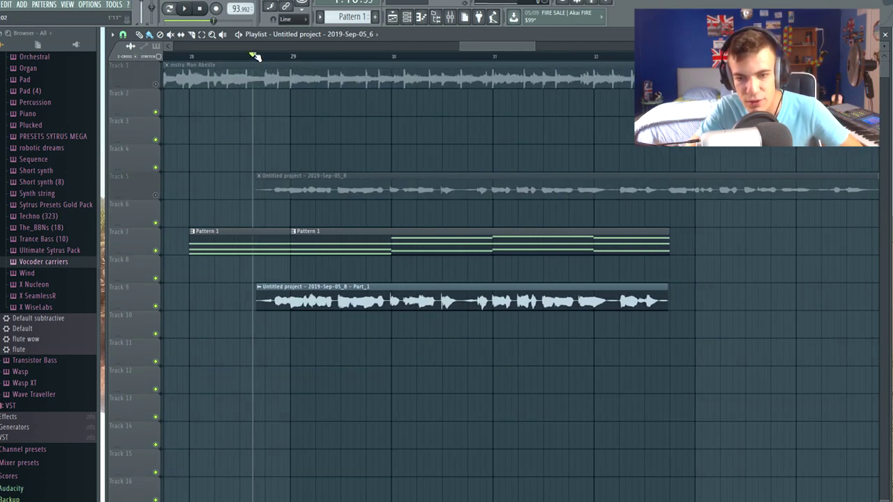
pyautogui.scroll(-1, 201, 358)
pyautogui.press('space')
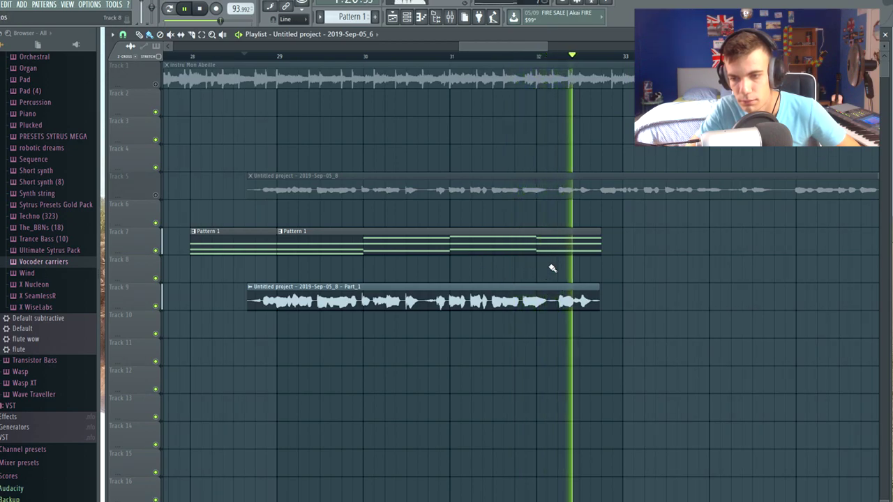
pyautogui.press('space')
# Step: Unmute the vocal on Track 5 and the instrumental on Track 1
pyautogui.click(156, 196)
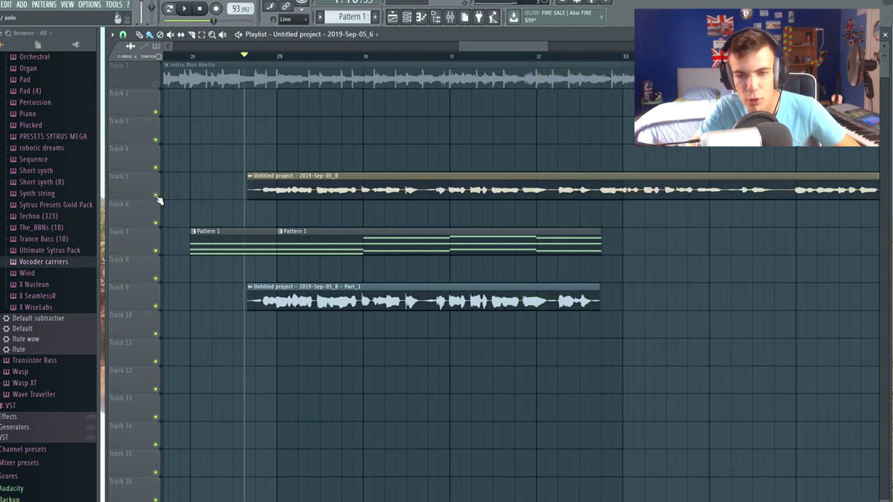
pyautogui.click(156, 85)
pyautogui.scroll(-4, 209, 146)
pyautogui.scroll(3, 477, 230)
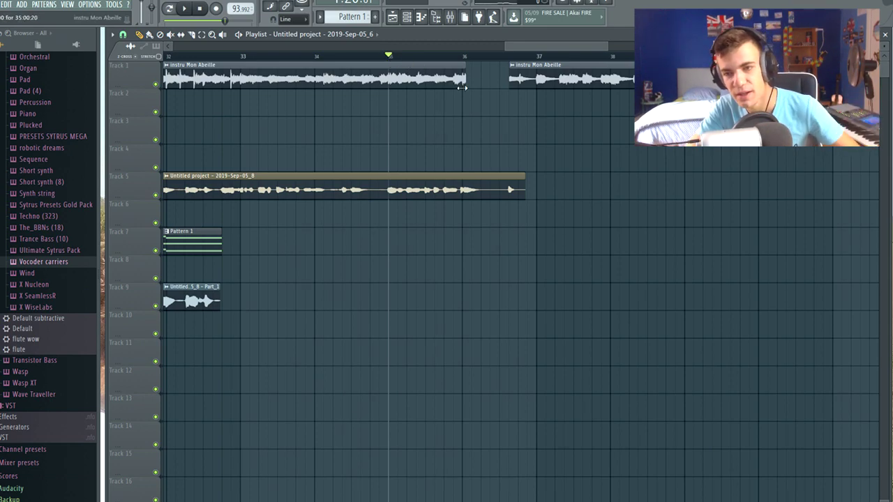
# Step: Undo a trial lengthening of the first instrumental clip and play the passage across the gap after bar 36
pyautogui.moveTo(466, 79); pyautogui.dragTo(485, 90)
pyautogui.hotkey('ctrl', 'z')
pyautogui.press('space')
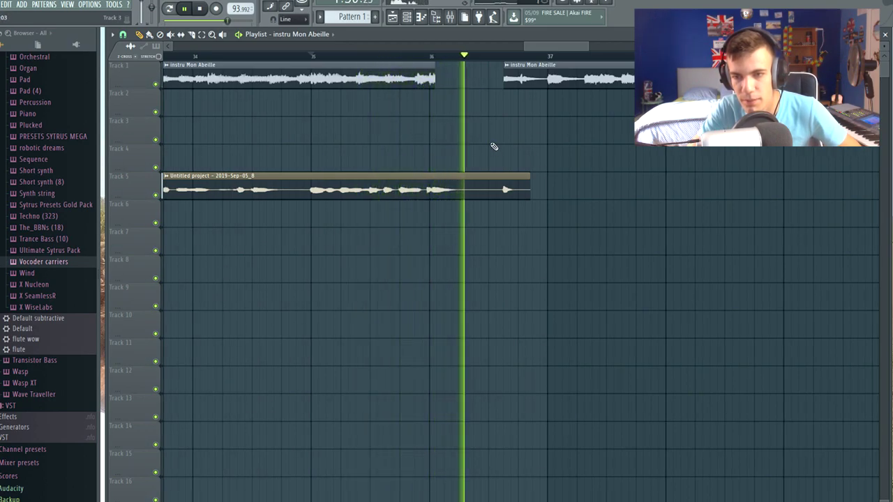
pyautogui.keyDown('ctrl'); pyautogui.scroll(-4, 363, 144); pyautogui.keyUp('ctrl')
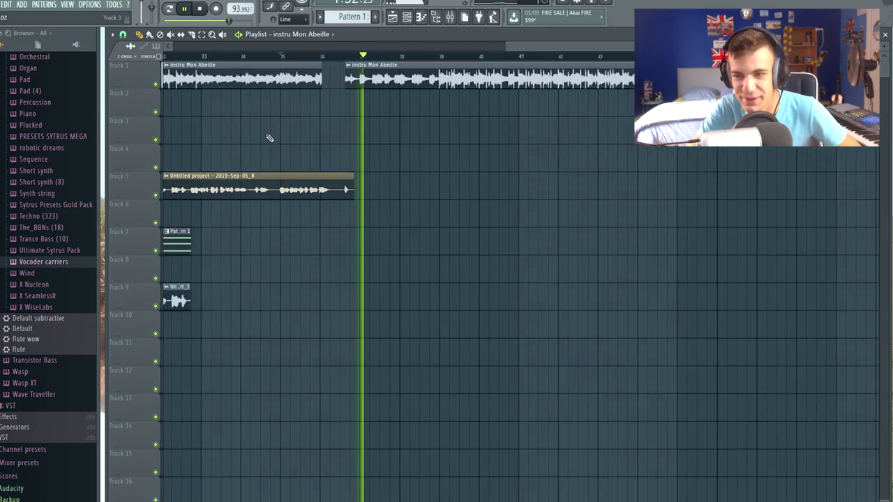
pyautogui.press('space')
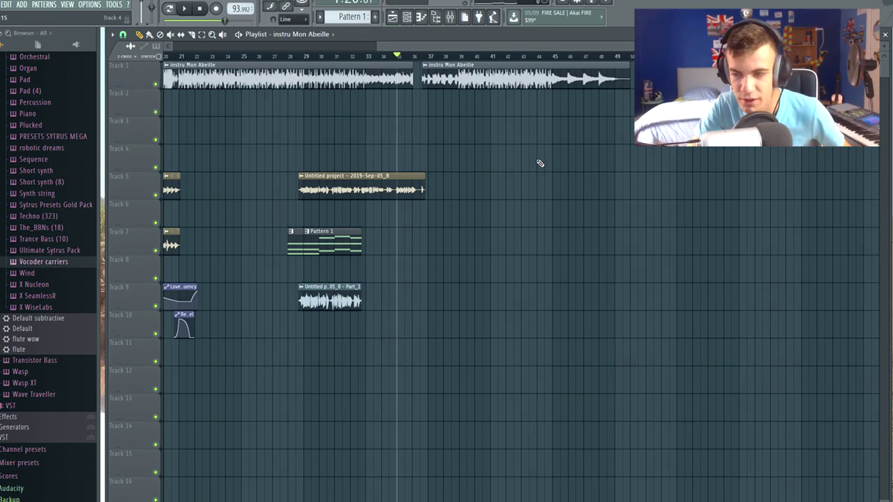
# Step: Return the playhead to the start of the song and collapse the Sytrus preset folder in the browser
pyautogui.keyDown('ctrl'); pyautogui.scroll(-2, 679, 193); pyautogui.keyUp('ctrl')
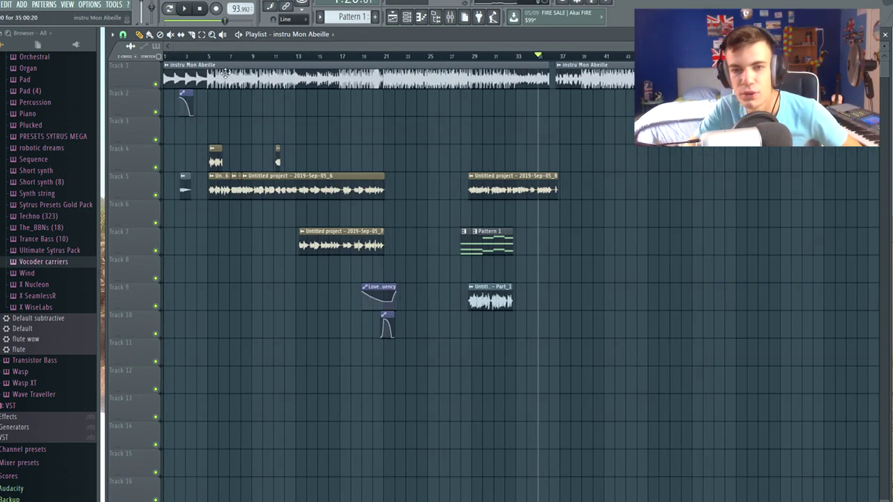
pyautogui.click(166, 56)
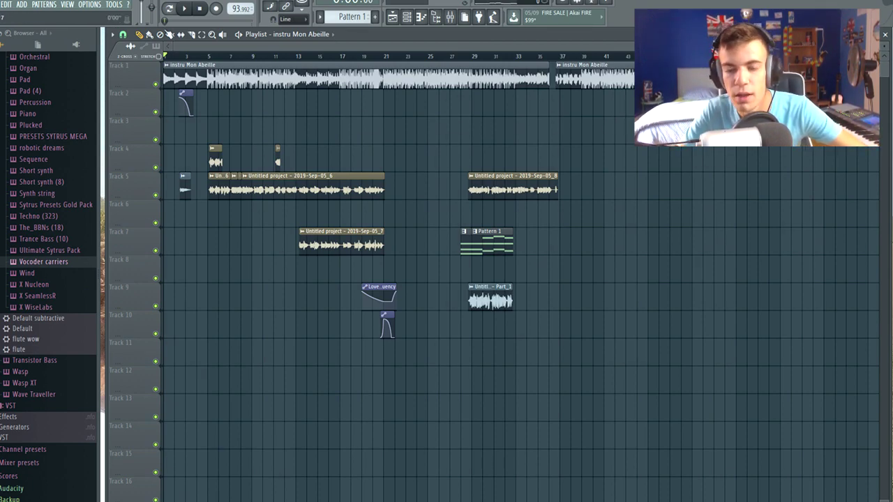
pyautogui.scroll(10, 56, 279)
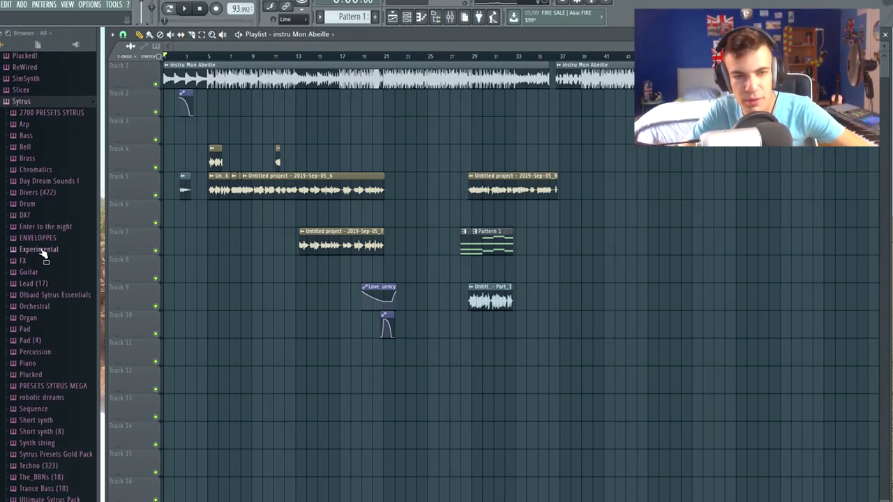
pyautogui.click(28, 227)
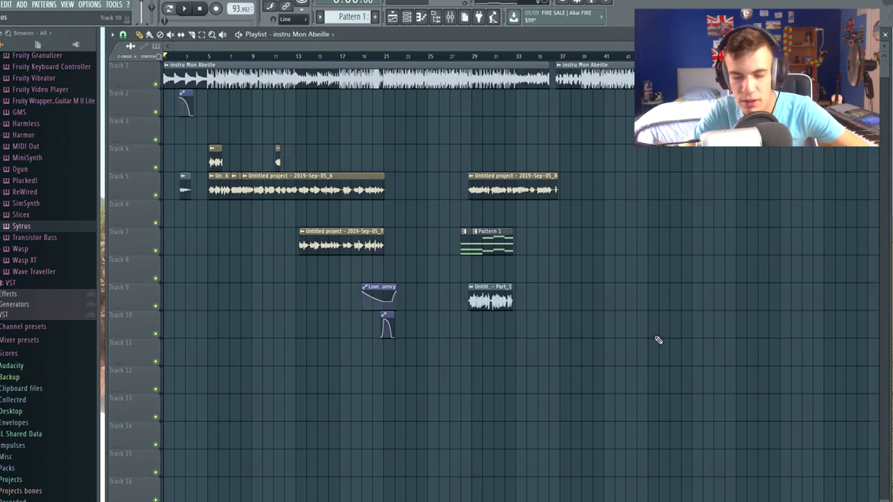